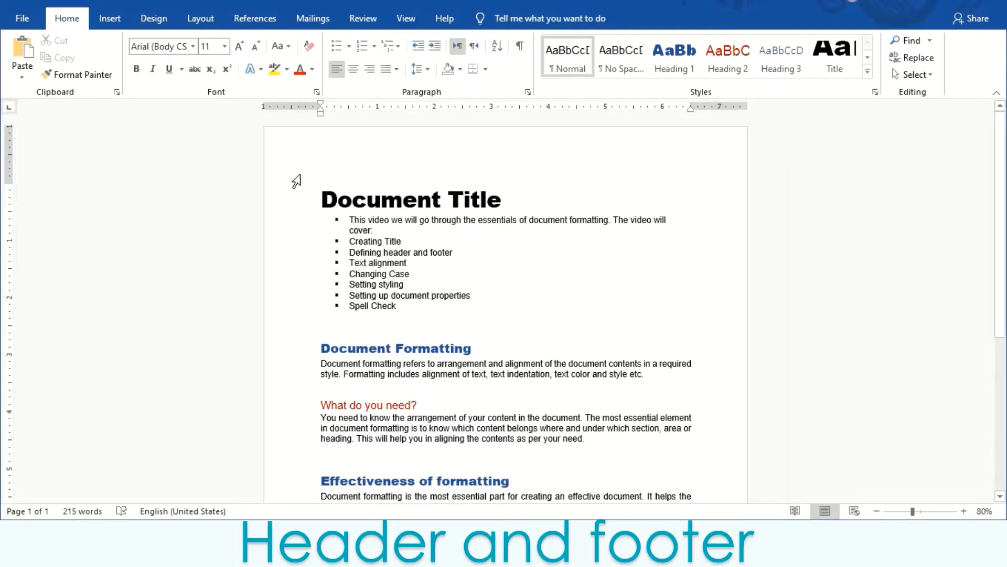
Remove the bullet and indent from the introductory sentence below the title, leaving it as a plain, spaced paragraph.
{"action": "left_click", "coordinate": [345, 221]}
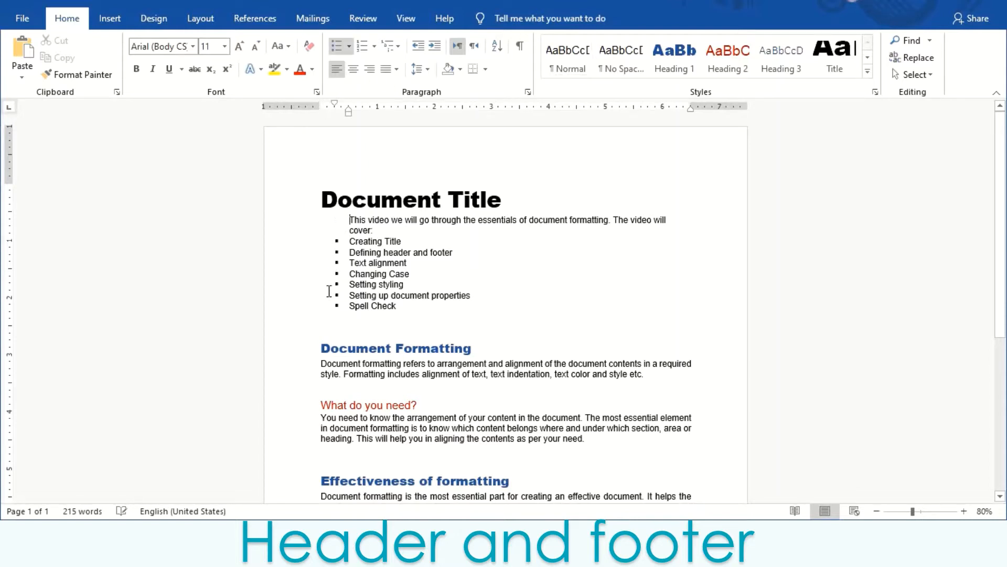
{"action": "key", "text": "BackSpace"}
{"action": "key", "text": "Return"}
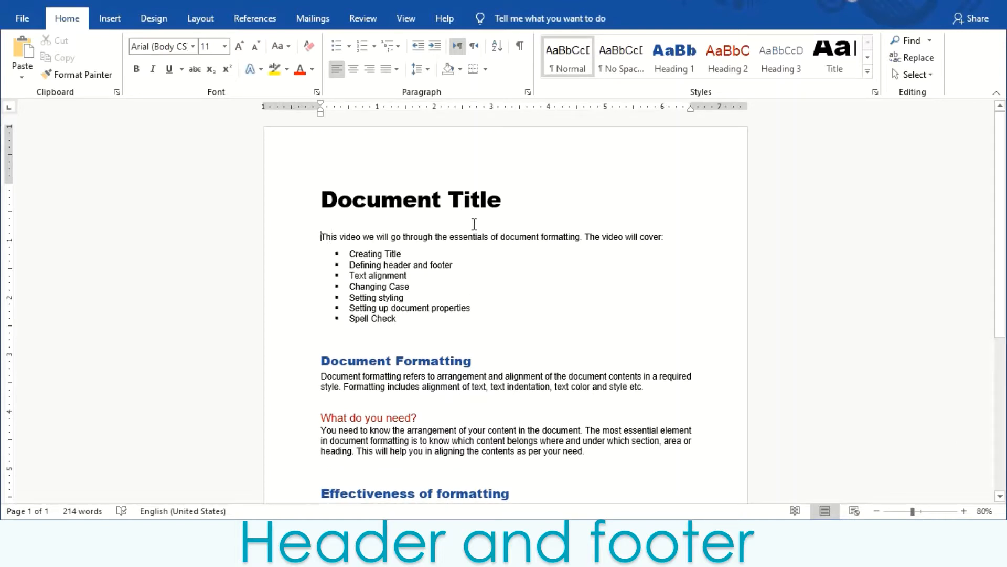
Insert a page break directly after the document title so the remaining content starts on page two.
{"action": "left_click", "coordinate": [509, 205]}
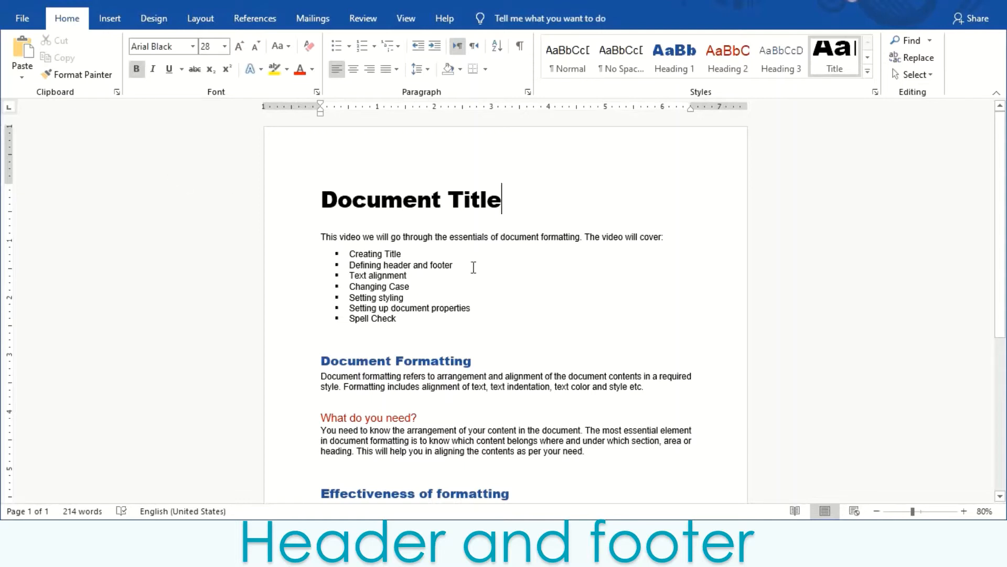
{"action": "left_click", "coordinate": [118, 21]}
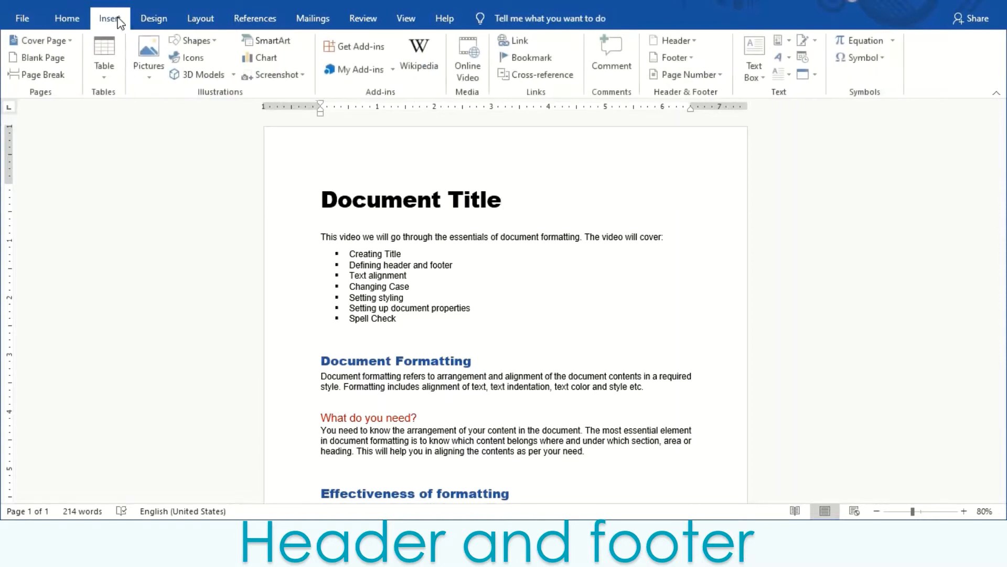
{"action": "left_click", "coordinate": [40, 78]}
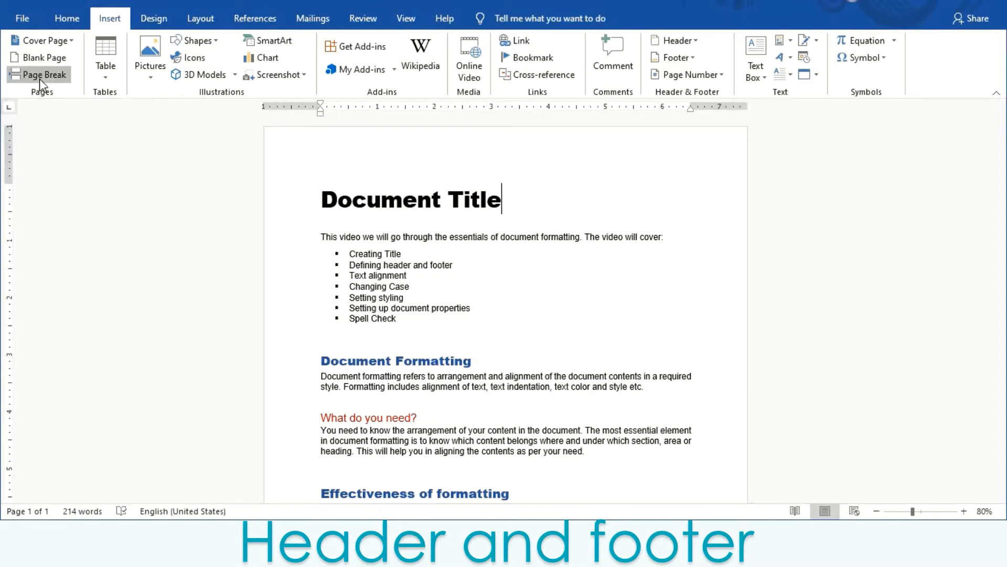
{"action": "scroll", "coordinate": [368, 214], "scroll_direction": "up", "scroll_amount": 5}
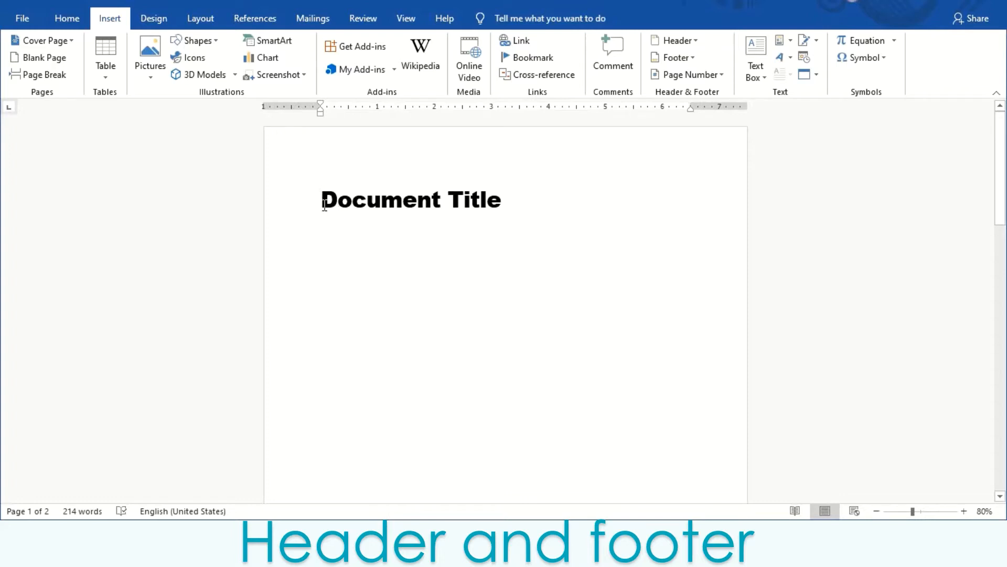
{"action": "left_click", "coordinate": [508, 200]}
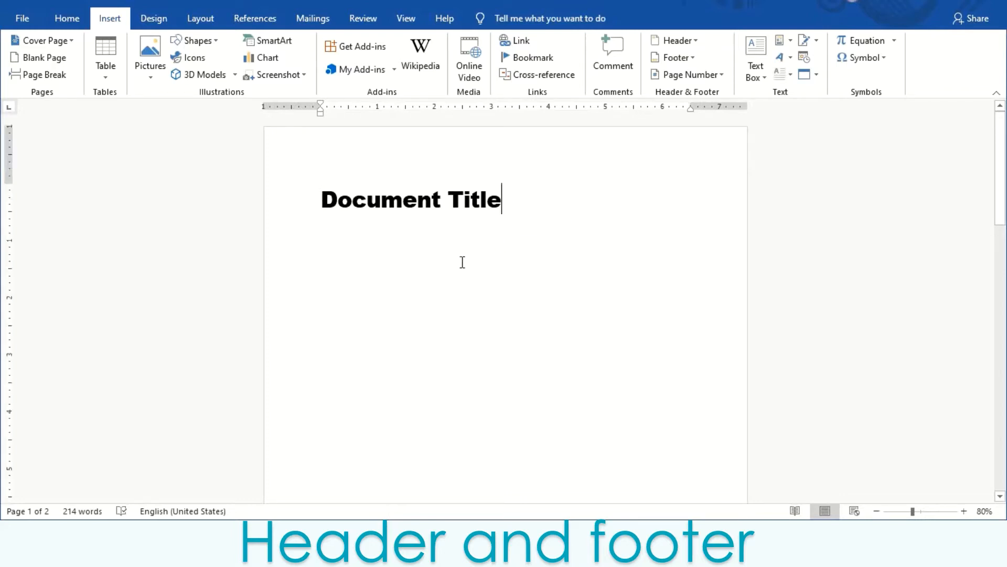
Delete the empty space above the introductory sentence at the start of page two.
{"action": "scroll", "coordinate": [454, 254], "scroll_direction": "down", "scroll_amount": 10}
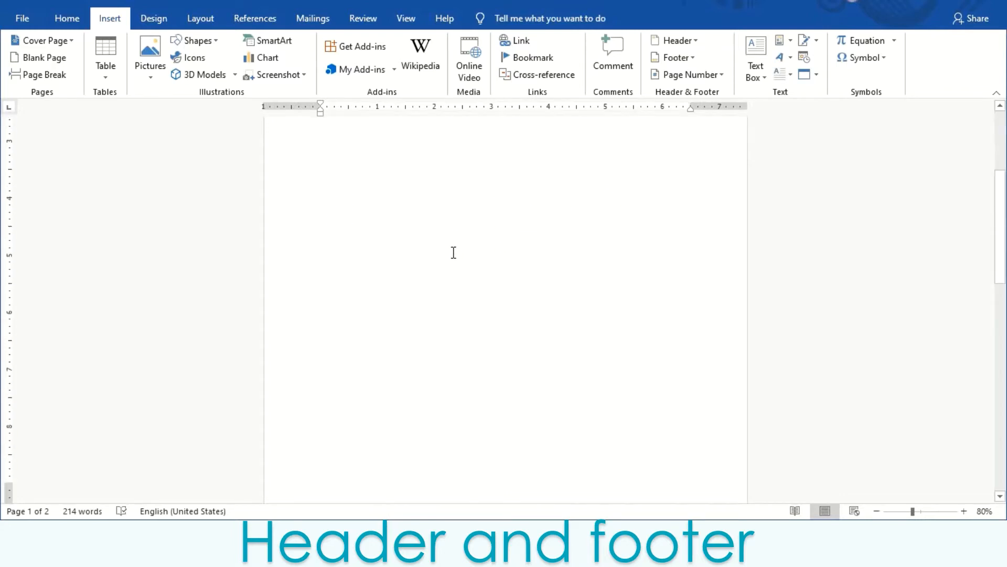
{"action": "left_click", "coordinate": [438, 262]}
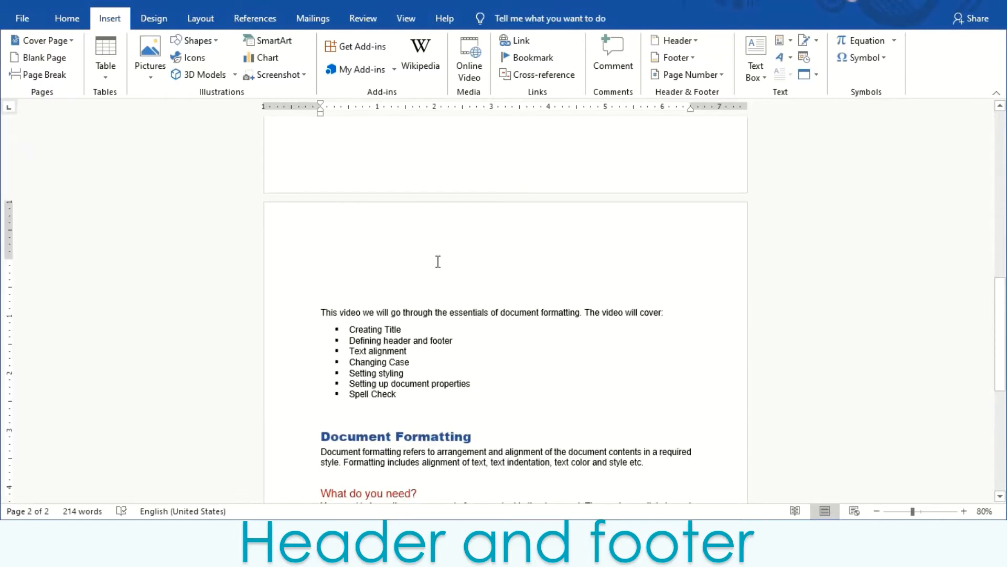
{"action": "key", "text": "Delete"}
{"action": "key", "text": "Delete"}
{"action": "key", "text": "Delete"}
{"action": "key", "text": "Delete"}
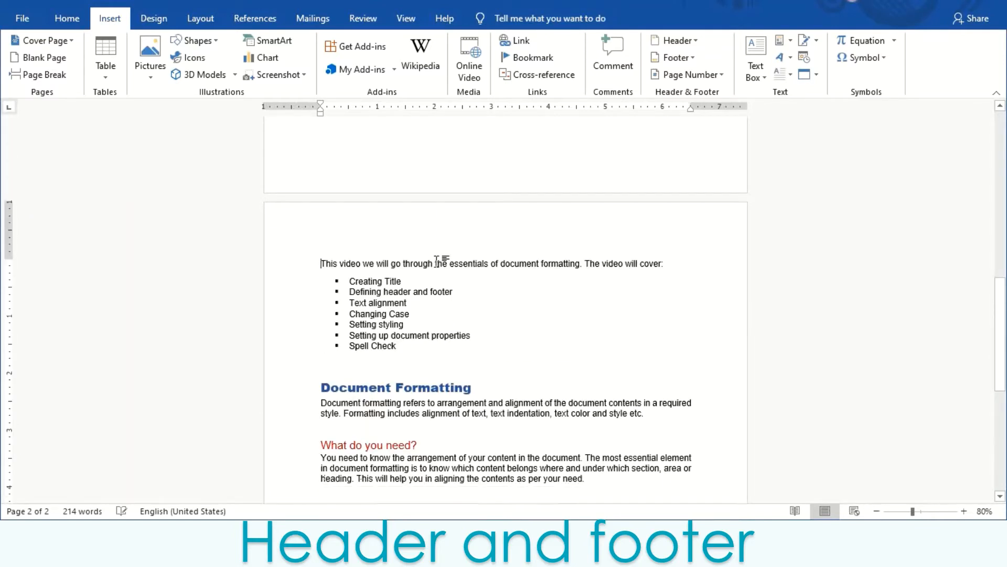
Center the document title on page one and set its font size to 48.
{"action": "scroll", "coordinate": [436, 265], "scroll_direction": "up", "scroll_amount": 6}
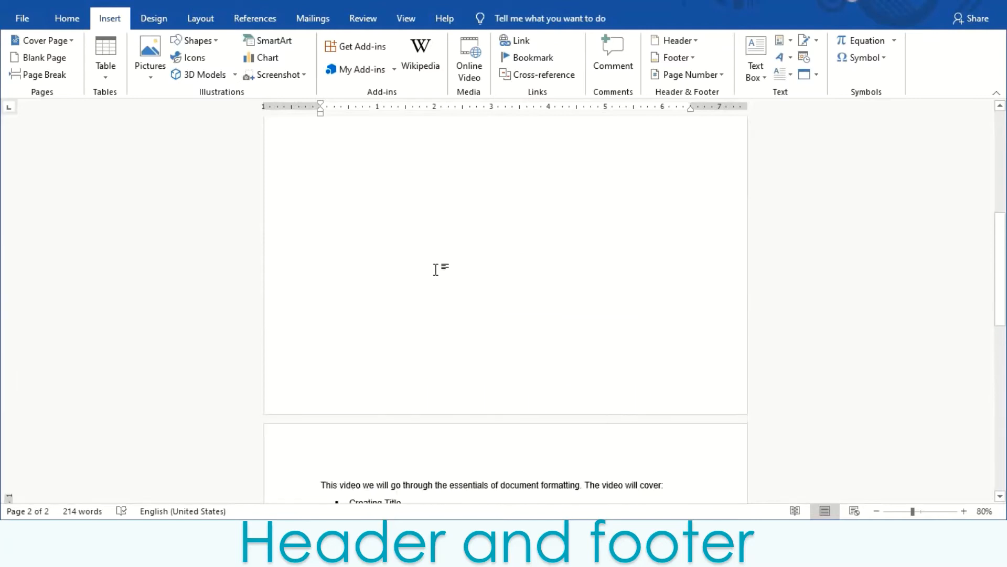
{"action": "scroll", "coordinate": [436, 270], "scroll_direction": "up", "scroll_amount": 5}
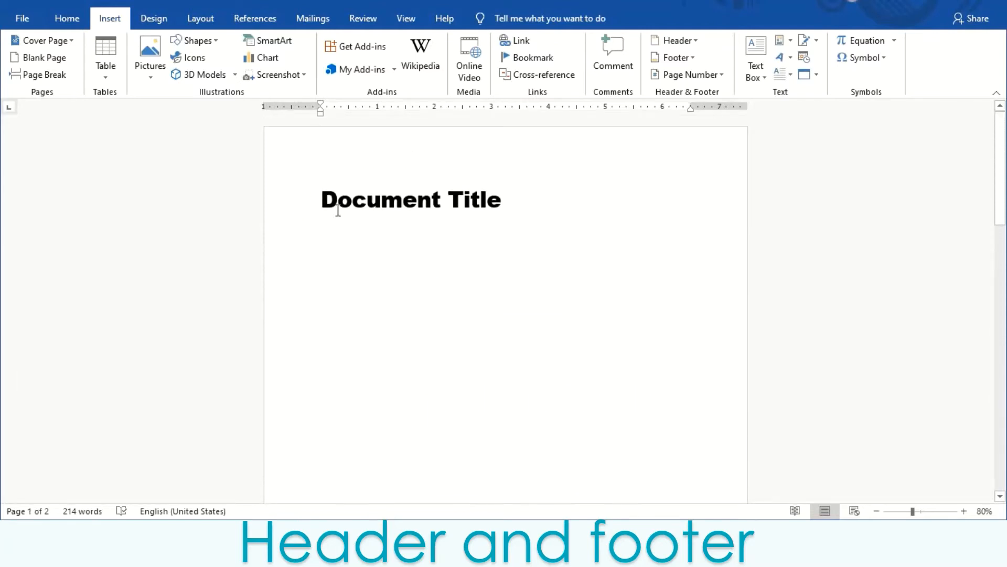
{"action": "left_click", "coordinate": [63, 17]}
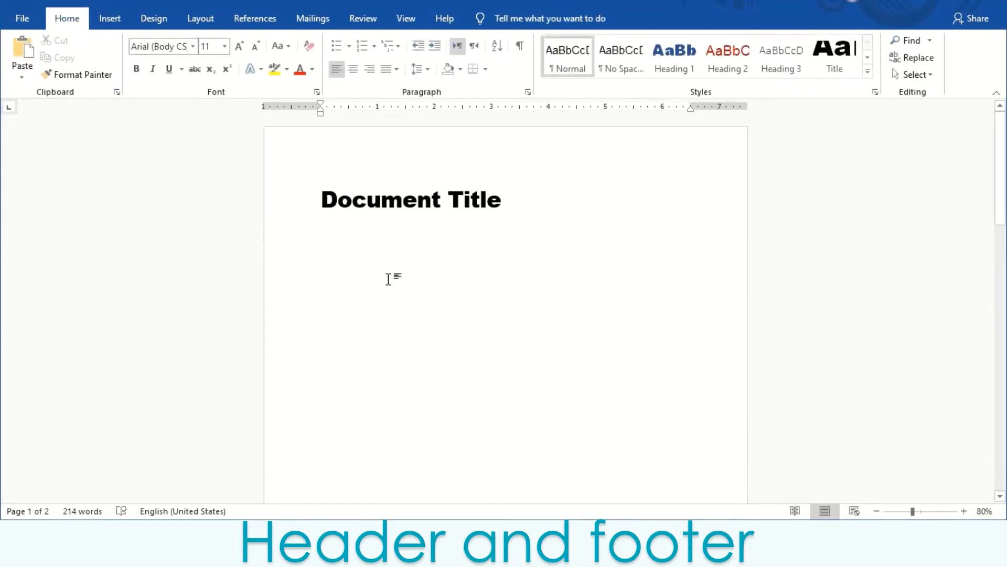
{"action": "left_click", "coordinate": [301, 209]}
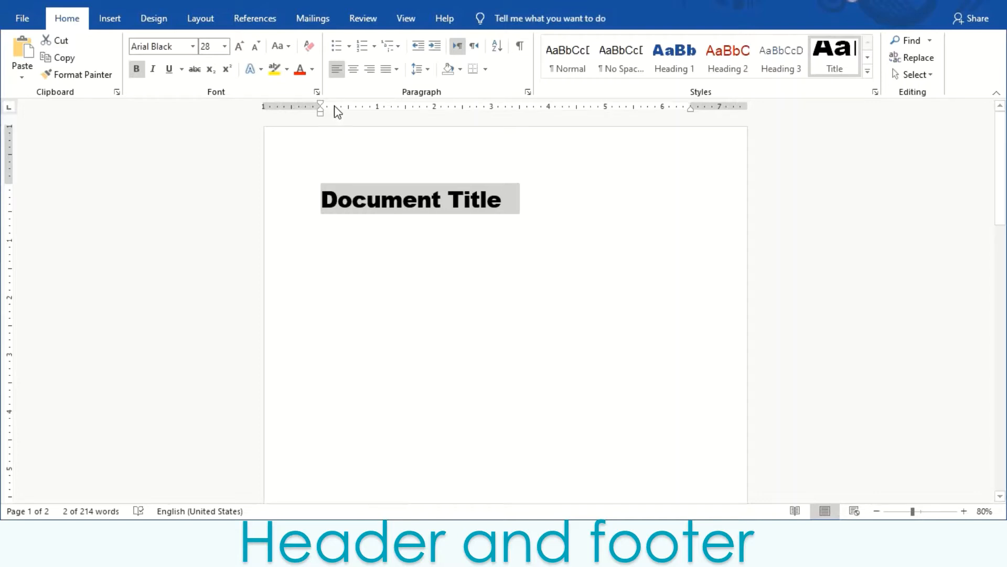
{"action": "left_click", "coordinate": [352, 76]}
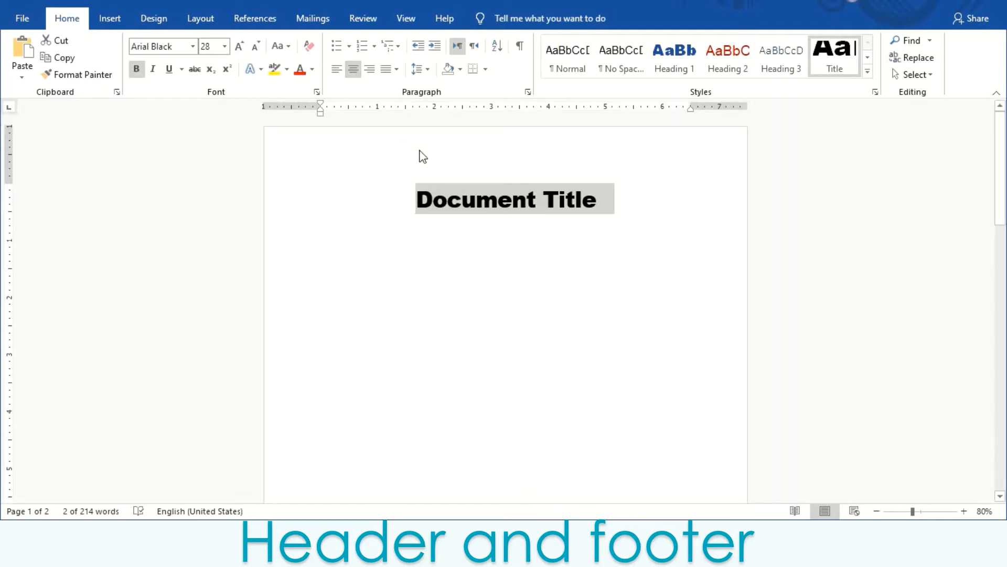
{"action": "left_click", "coordinate": [224, 46]}
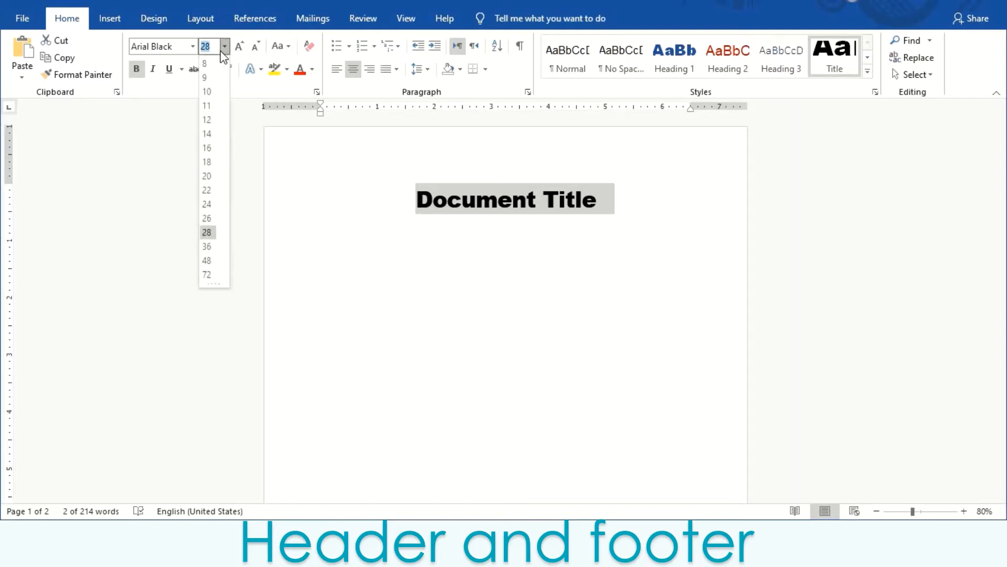
{"action": "left_click", "coordinate": [207, 261]}
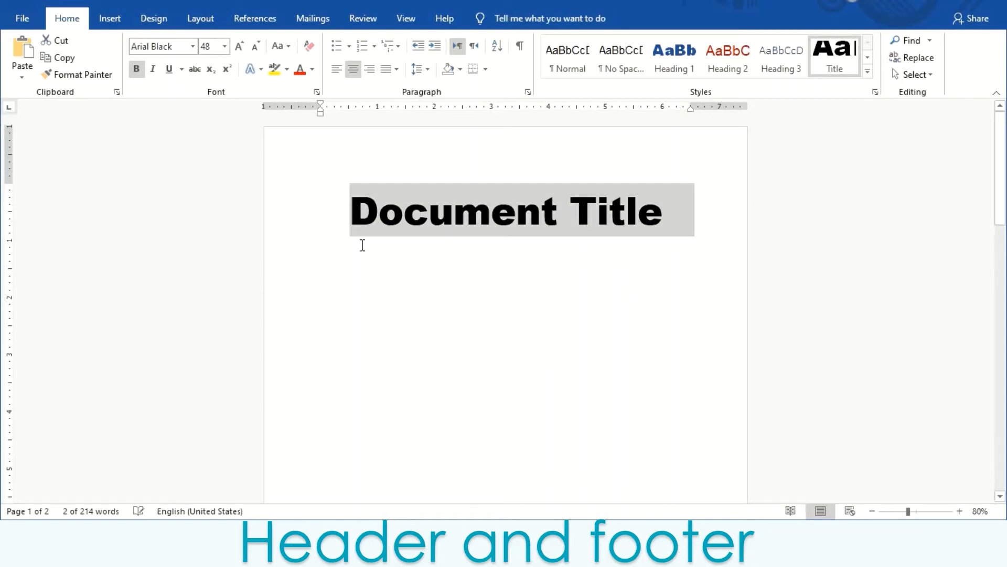
{"action": "left_click", "coordinate": [352, 224]}
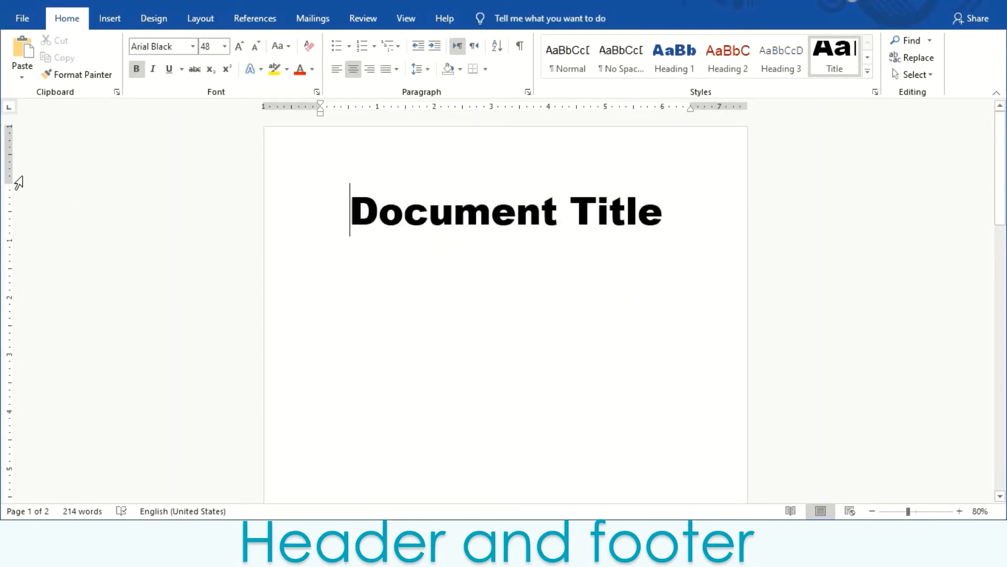
Enlarge the page margins on the vertical ruler to about 4 inches at the top and about 4.4 inches at the bottom.
{"action": "left_click_drag", "start_coordinate": [7, 182], "coordinate": [9, 349]}
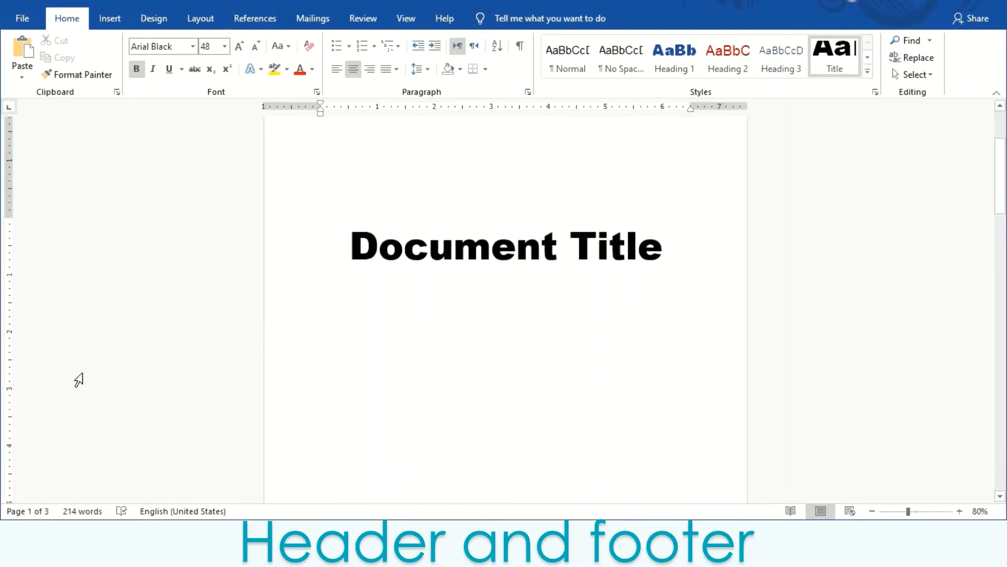
{"action": "scroll", "coordinate": [78, 379], "scroll_direction": "down", "scroll_amount": 3}
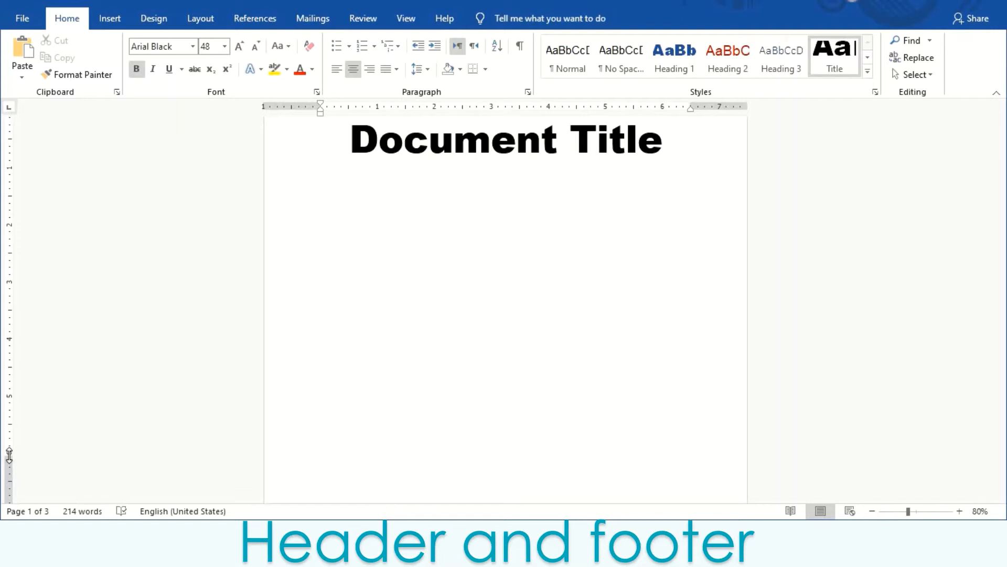
{"action": "left_click_drag", "start_coordinate": [9, 455], "coordinate": [51, 263]}
{"action": "scroll", "coordinate": [448, 126], "scroll_direction": "up", "scroll_amount": 4}
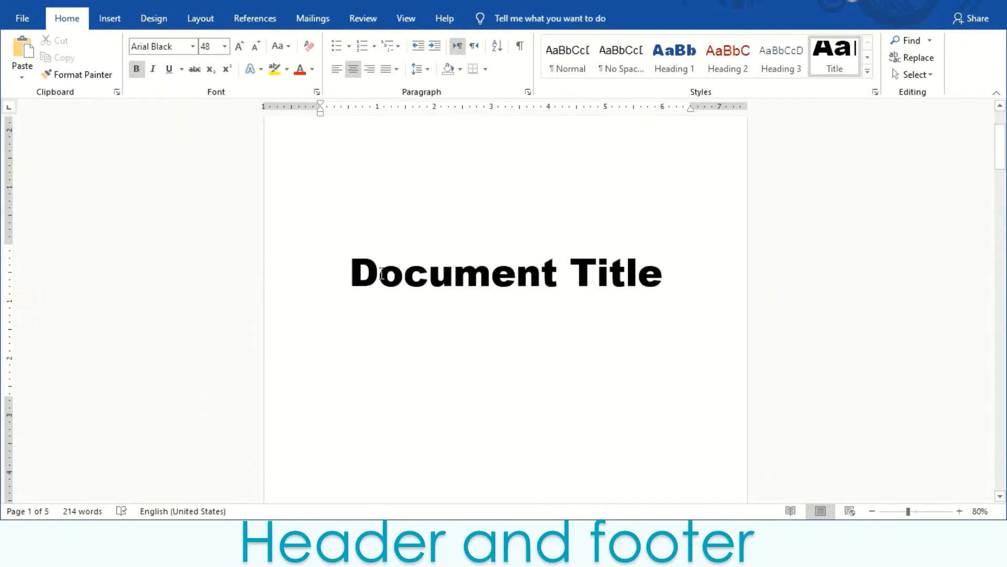
{"action": "scroll", "coordinate": [426, 323], "scroll_direction": "up", "scroll_amount": 3}
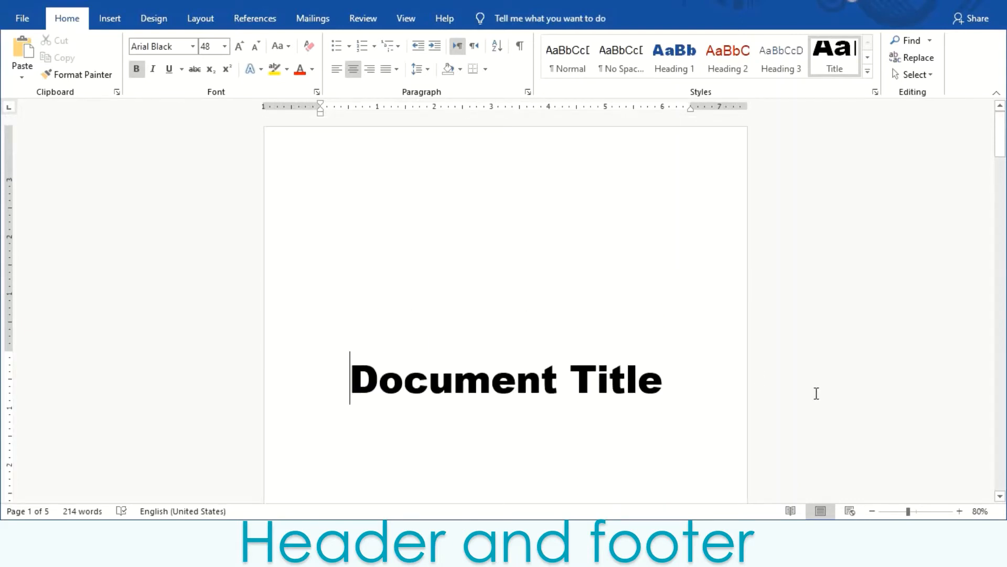
Add an empty line above the document title to move it further down page one.
{"action": "left_click", "coordinate": [873, 514]}
{"action": "left_click", "coordinate": [874, 514]}
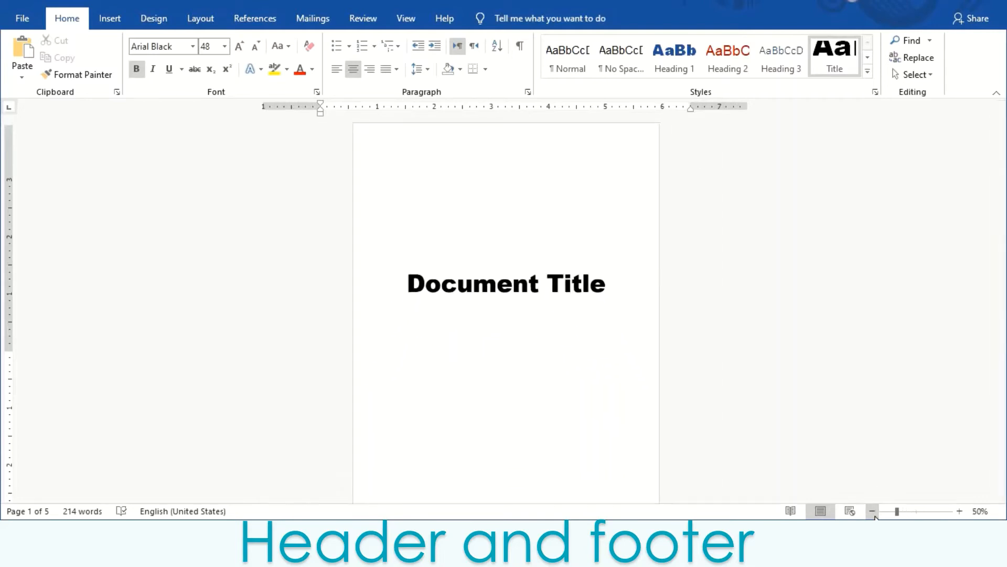
{"action": "left_click", "coordinate": [874, 514]}
{"action": "left_click", "coordinate": [874, 514]}
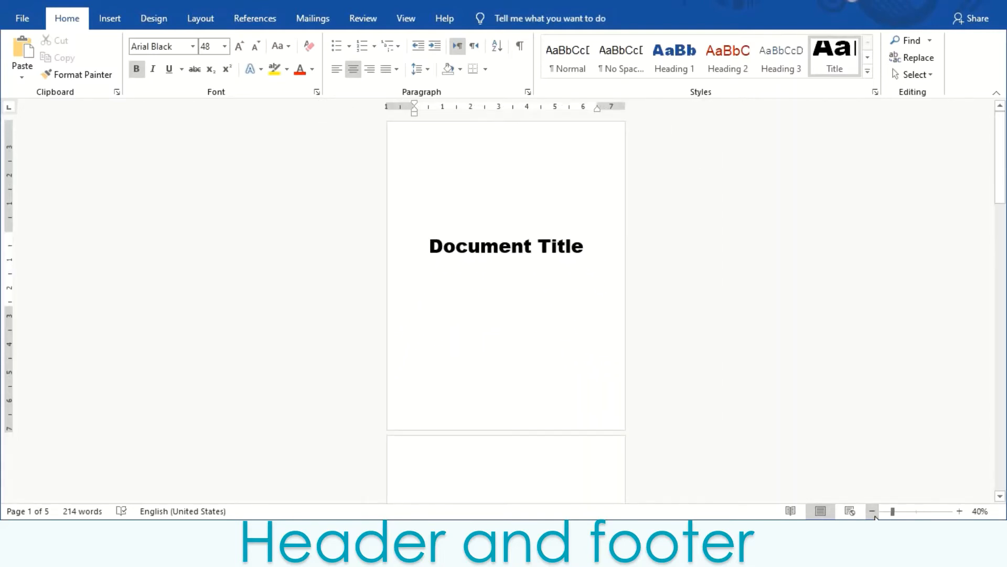
{"action": "key", "text": "Return"}
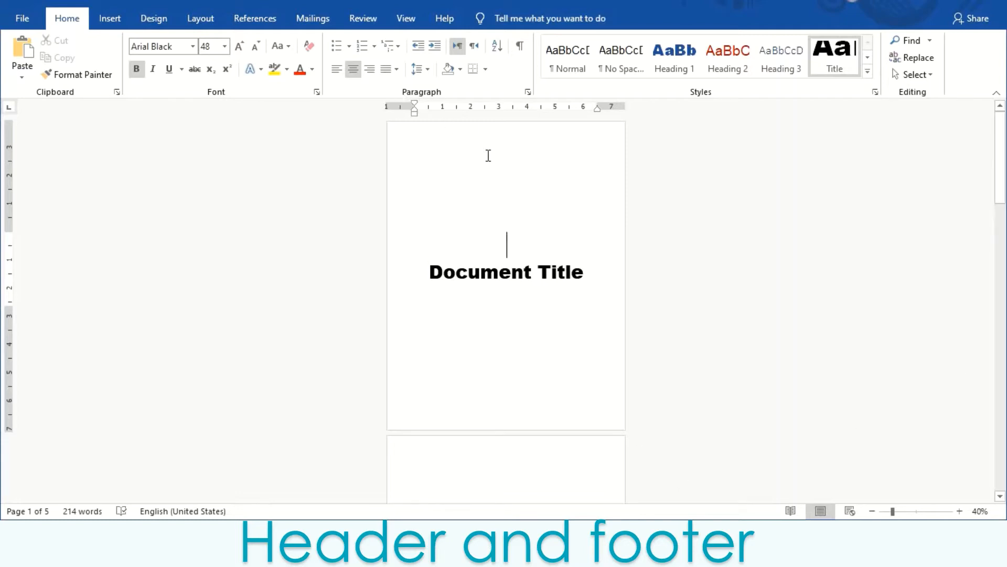
Insert the built-in Blank header and enter "Title of the Document" as its text.
{"action": "left_click", "coordinate": [916, 511]}
{"action": "scroll", "coordinate": [432, 205], "scroll_direction": "up", "scroll_amount": 3}
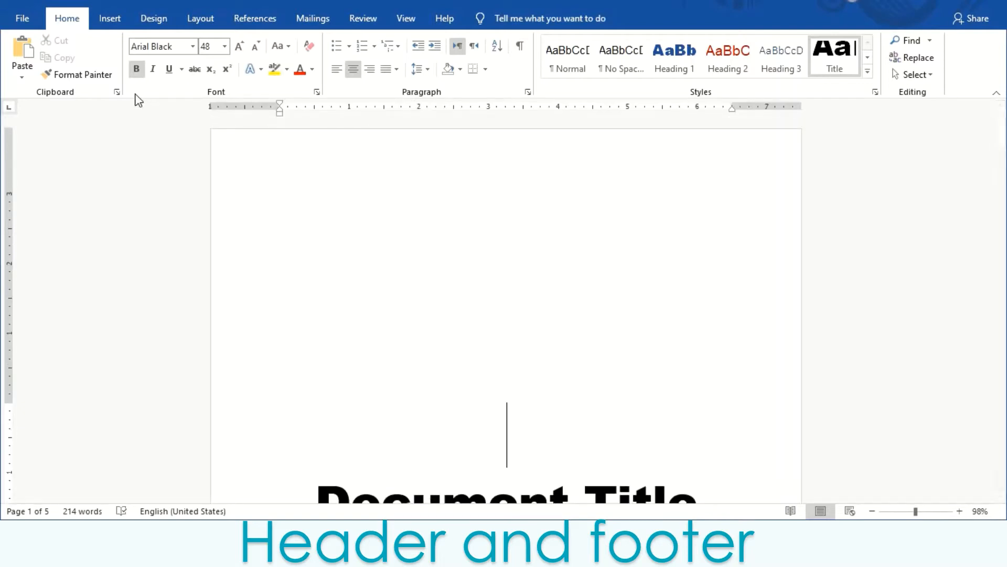
{"action": "left_click", "coordinate": [118, 14]}
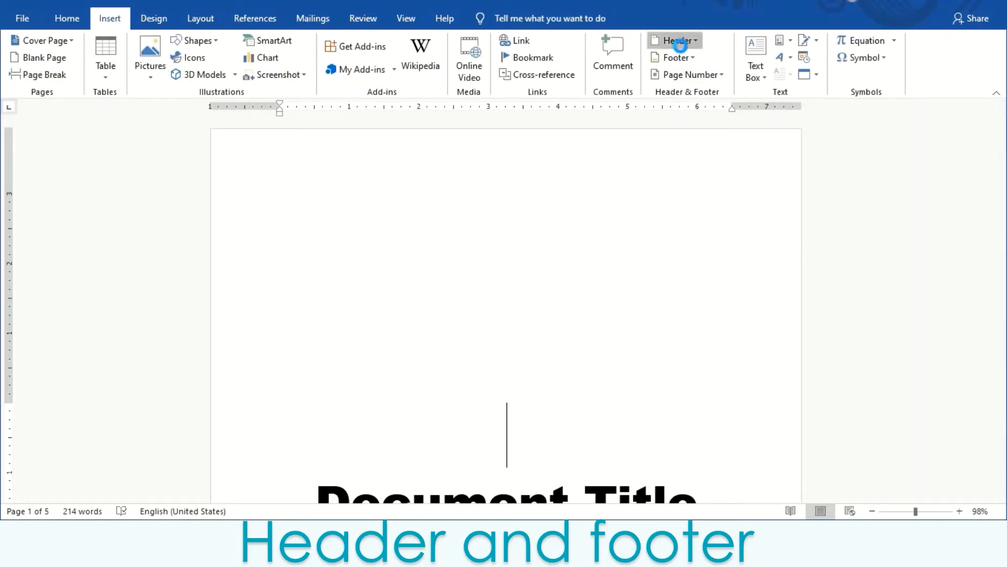
{"action": "left_click", "coordinate": [680, 42]}
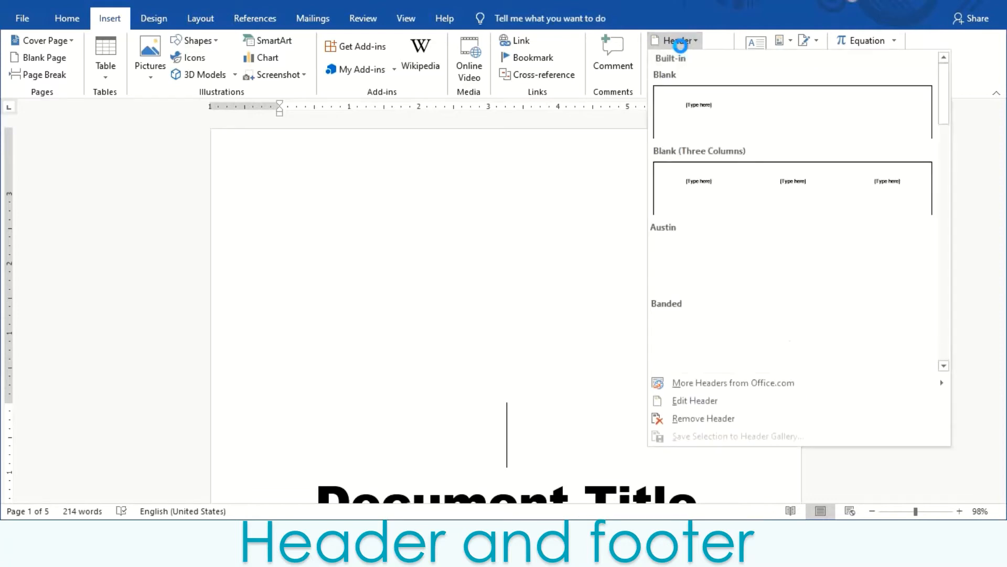
{"action": "left_click", "coordinate": [728, 120]}
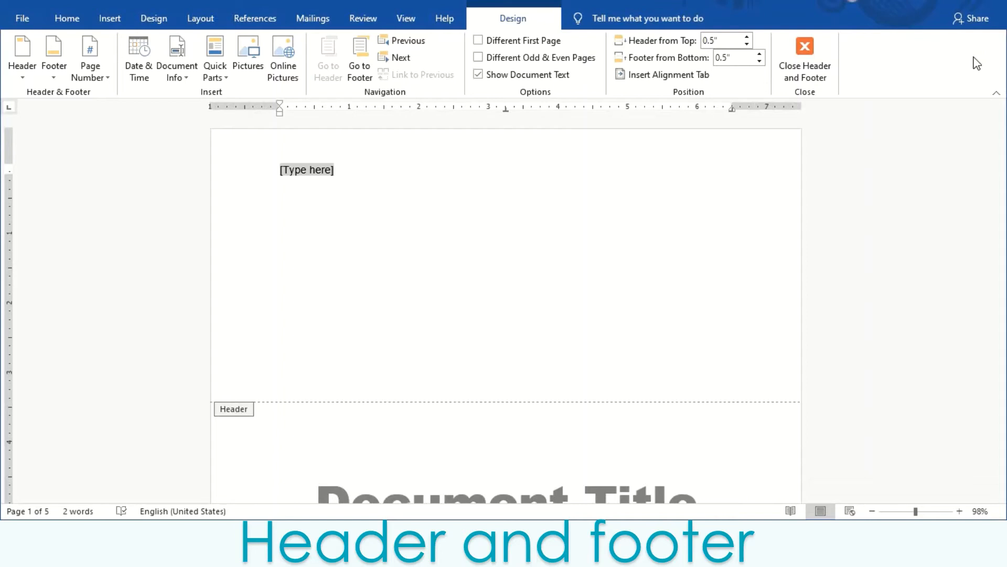
{"action": "type", "text": "Tilt\\"}
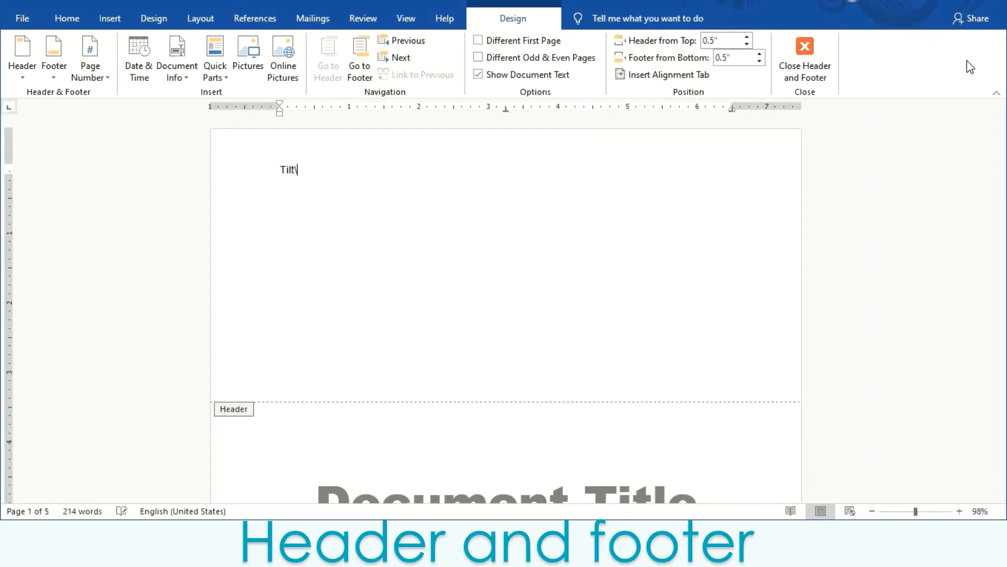
{"action": "type", "text": "le"}
{"action": "key", "text": "BackSpace"}
{"action": "key", "text": "BackSpace"}
{"action": "type", "text": "of the Document"}
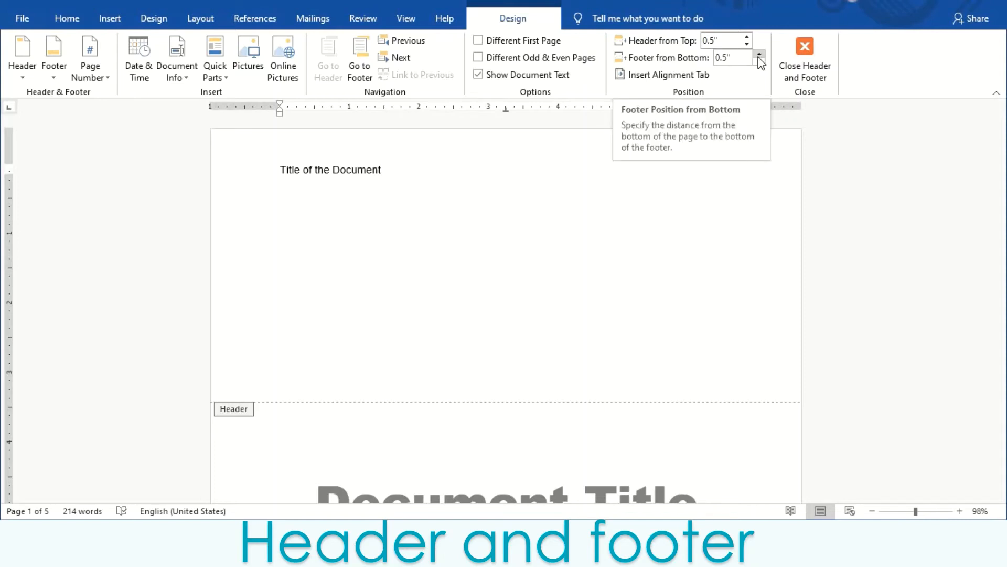
Enable Different First Page for the header, exit header editing, and check the header on page two.
{"action": "left_click", "coordinate": [479, 41]}
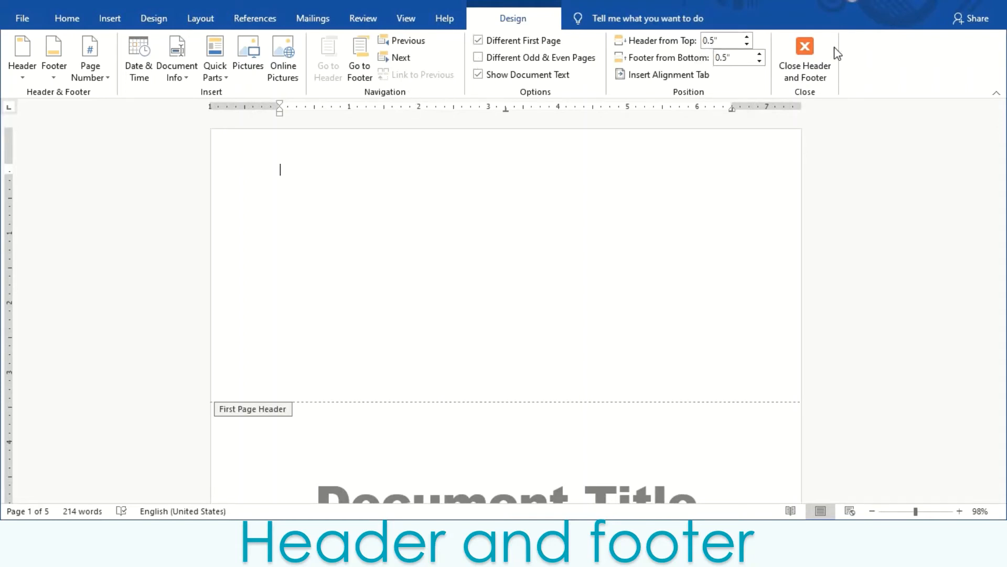
{"action": "left_click", "coordinate": [817, 56]}
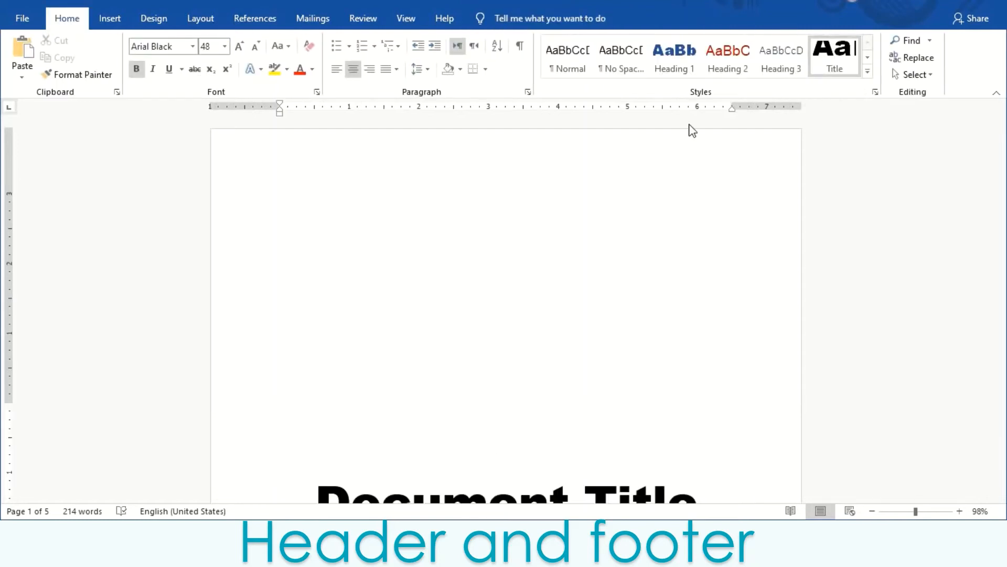
{"action": "scroll", "coordinate": [498, 157], "scroll_direction": "down", "scroll_amount": 8}
{"action": "scroll", "coordinate": [498, 157], "scroll_direction": "down", "scroll_amount": 6}
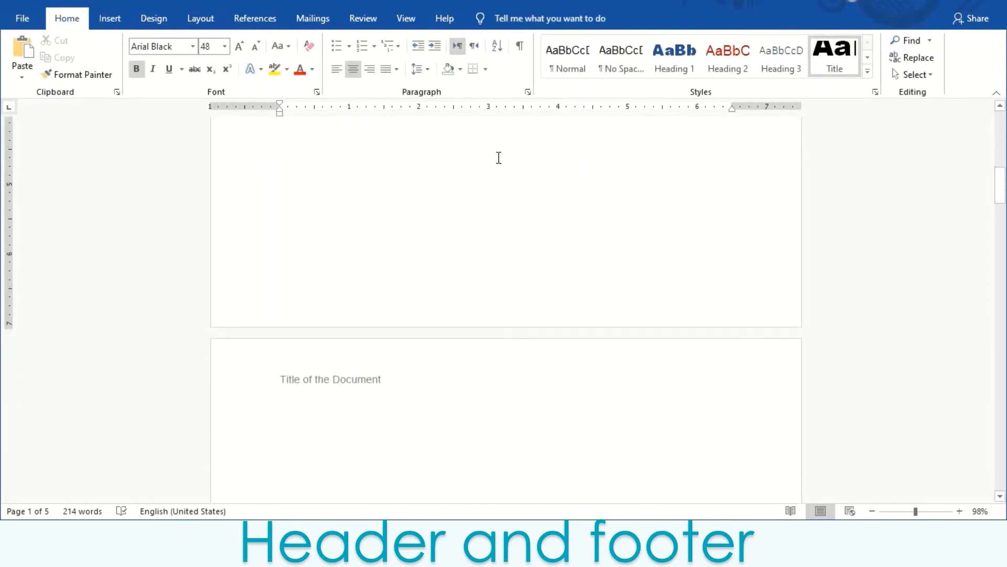
{"action": "scroll", "coordinate": [497, 160], "scroll_direction": "up", "scroll_amount": 1}
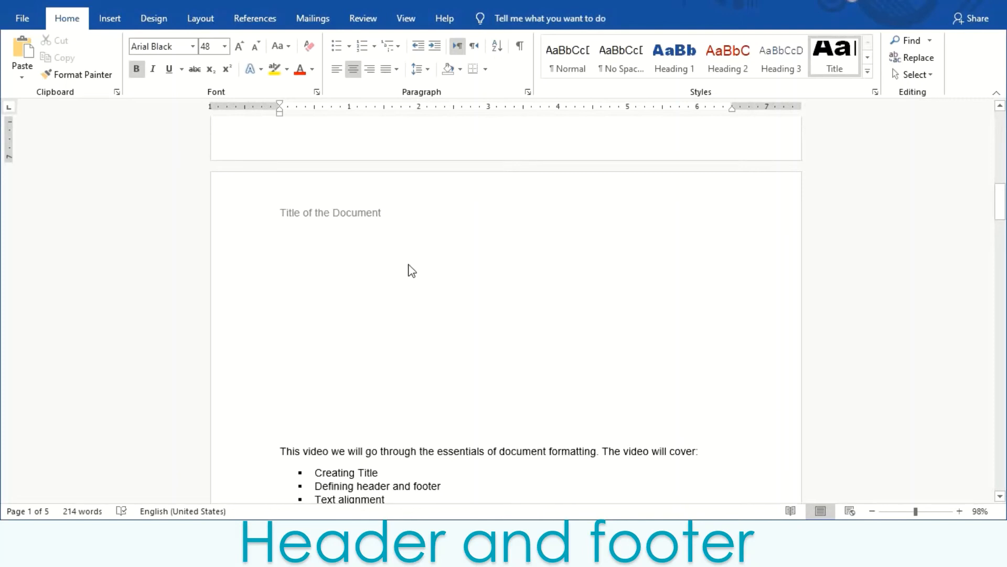
Reduce the top page margin on page two to about 1 inch on the vertical ruler.
{"action": "double_click", "coordinate": [336, 342]}
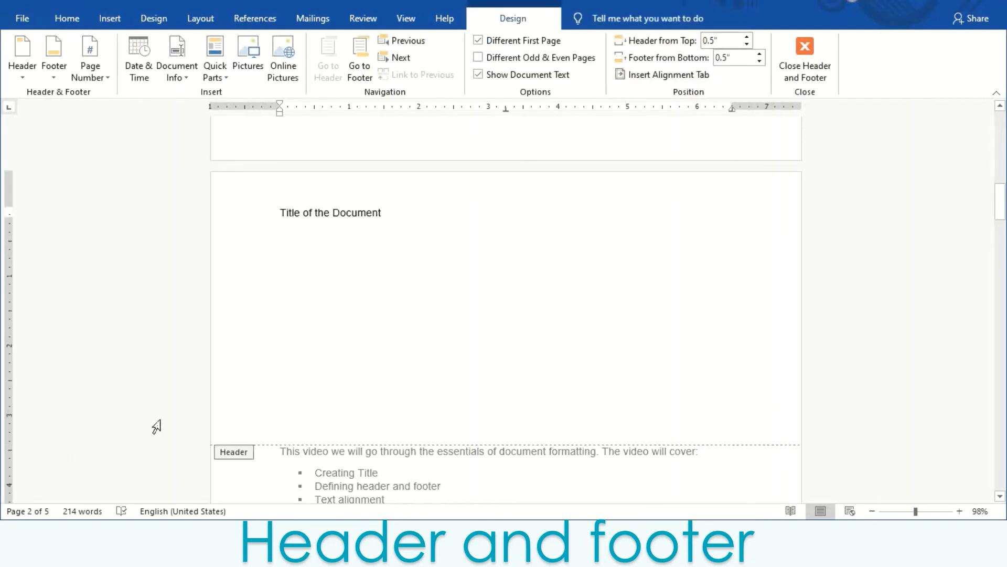
{"action": "left_click", "coordinate": [794, 68]}
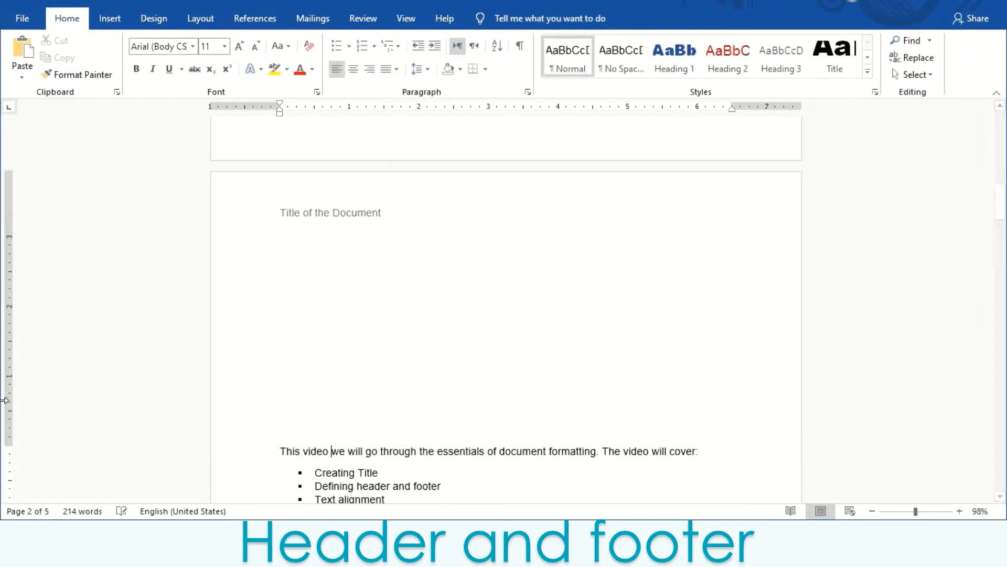
{"action": "left_click_drag", "start_coordinate": [8, 446], "coordinate": [27, 237]}
{"action": "left_click", "coordinate": [369, 382]}
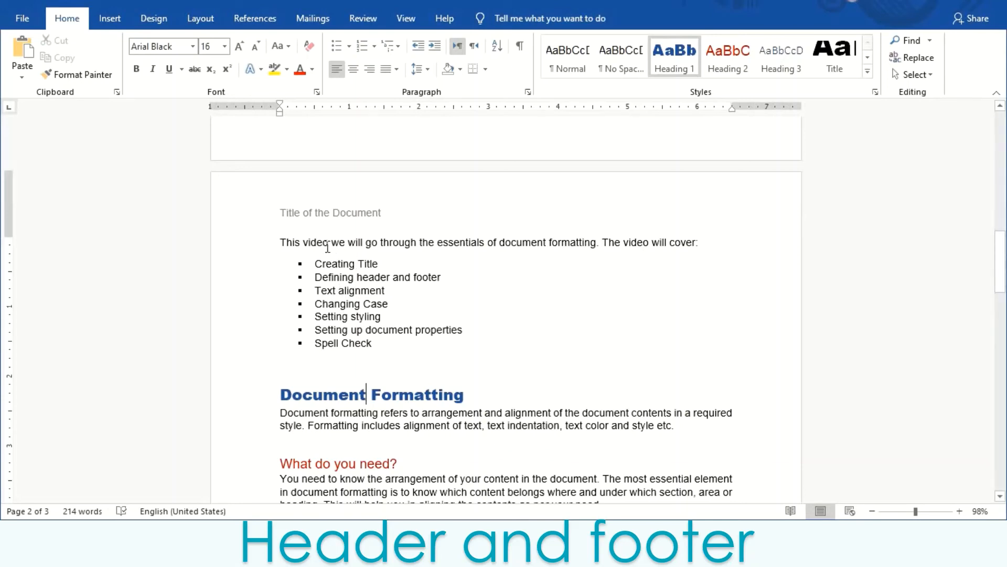
Look through all pages to check the header and the text layout under the reduced top margin.
{"action": "scroll", "coordinate": [323, 231], "scroll_direction": "down", "scroll_amount": 10}
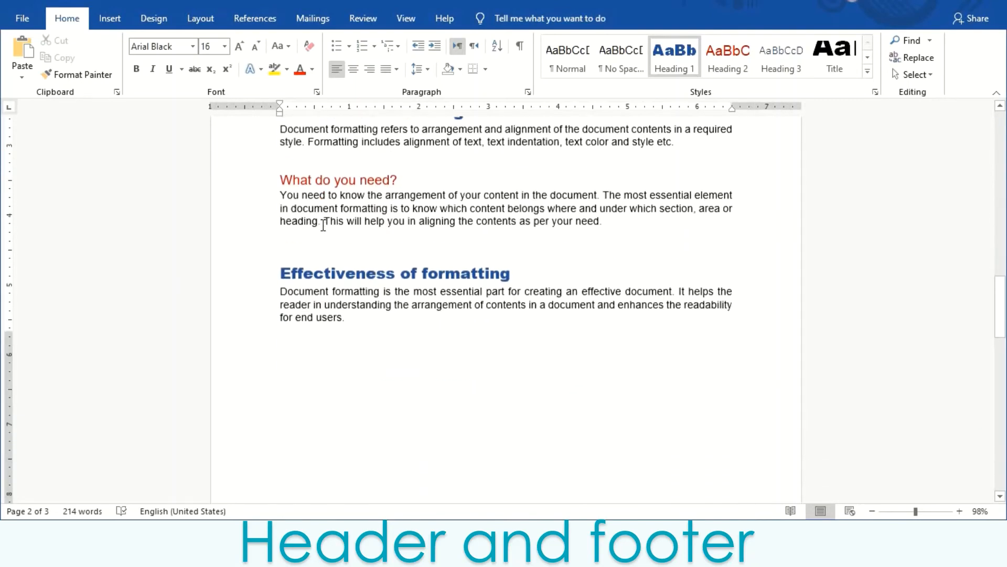
{"action": "scroll", "coordinate": [324, 225], "scroll_direction": "down", "scroll_amount": 7}
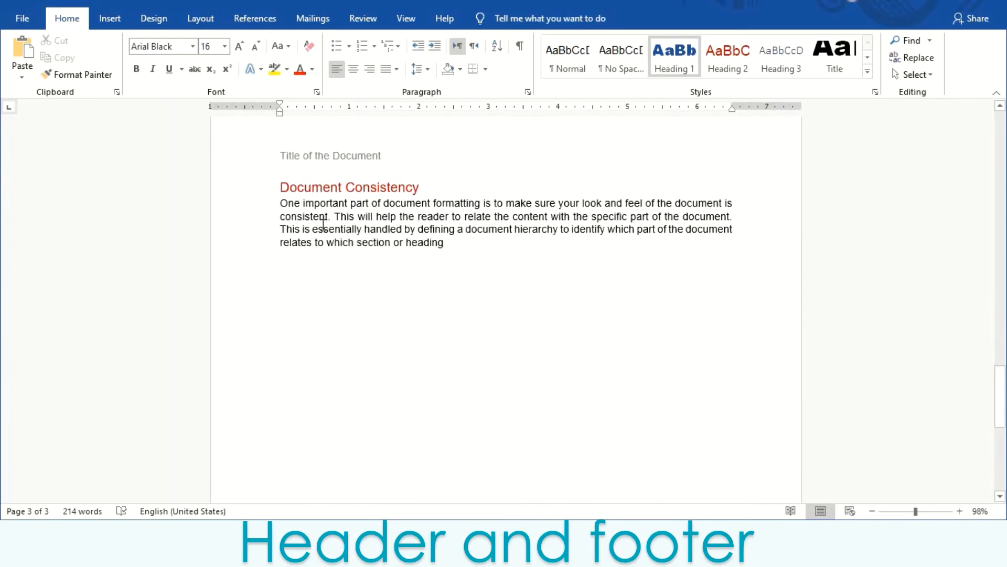
{"action": "scroll", "coordinate": [323, 225], "scroll_direction": "up", "scroll_amount": 8}
{"action": "scroll", "coordinate": [322, 225], "scroll_direction": "down", "scroll_amount": 8}
{"action": "scroll", "coordinate": [320, 233], "scroll_direction": "up", "scroll_amount": 2}
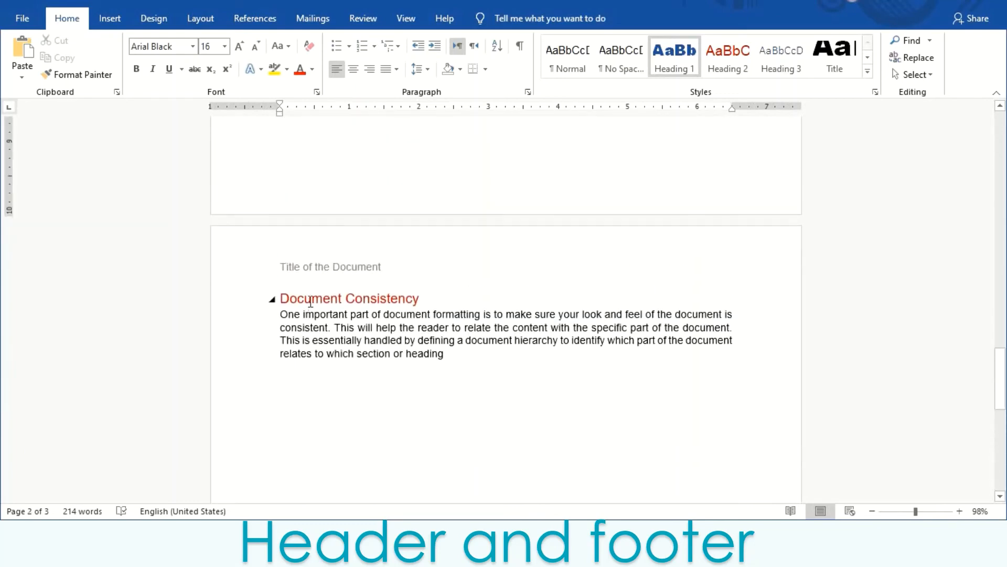
{"action": "scroll", "coordinate": [337, 274], "scroll_direction": "up", "scroll_amount": 18}
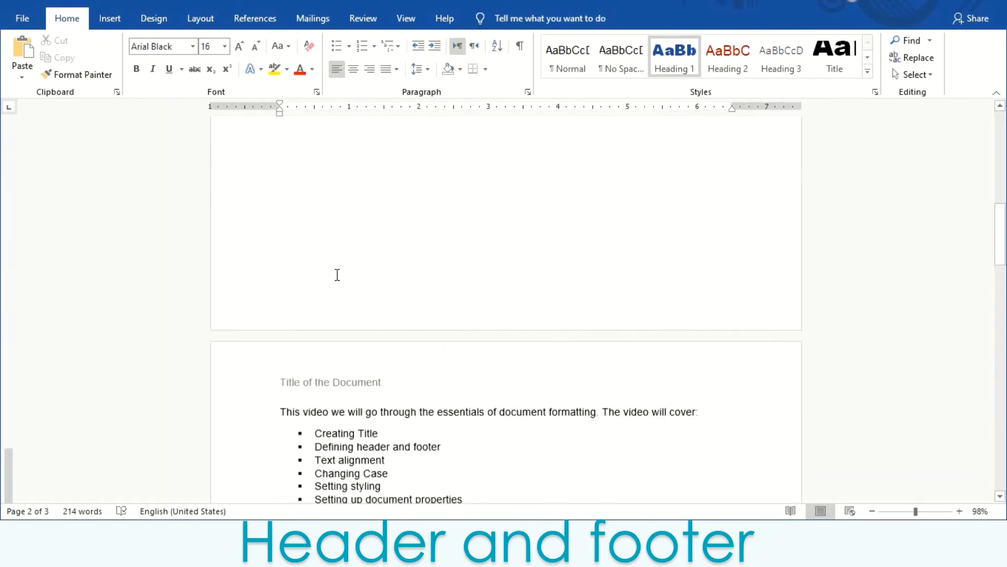
{"action": "scroll", "coordinate": [338, 274], "scroll_direction": "up", "scroll_amount": 13}
{"action": "scroll", "coordinate": [337, 277], "scroll_direction": "down", "scroll_amount": 11}
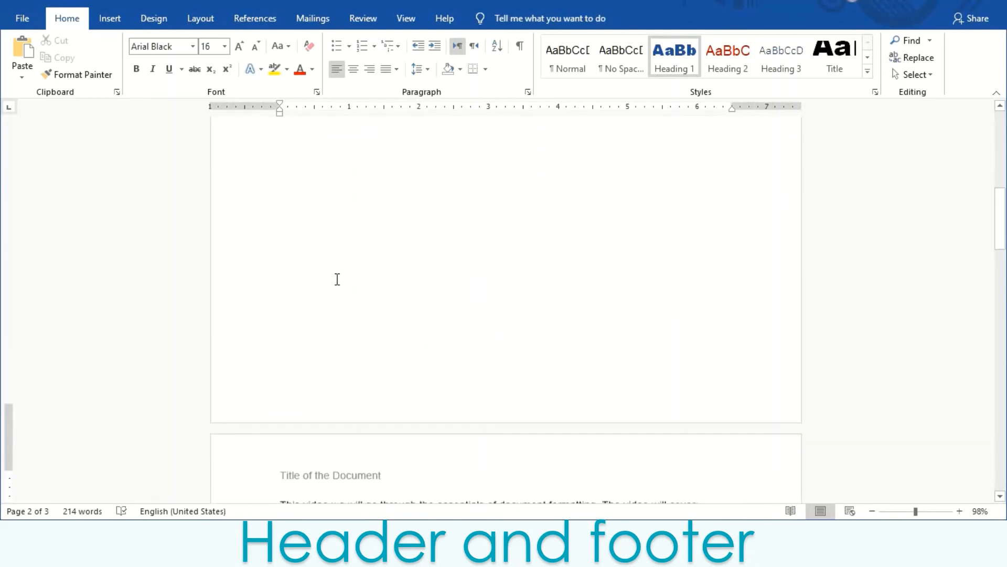
{"action": "scroll", "coordinate": [337, 279], "scroll_direction": "down", "scroll_amount": 3}
{"action": "scroll", "coordinate": [337, 279], "scroll_direction": "up", "scroll_amount": 1}
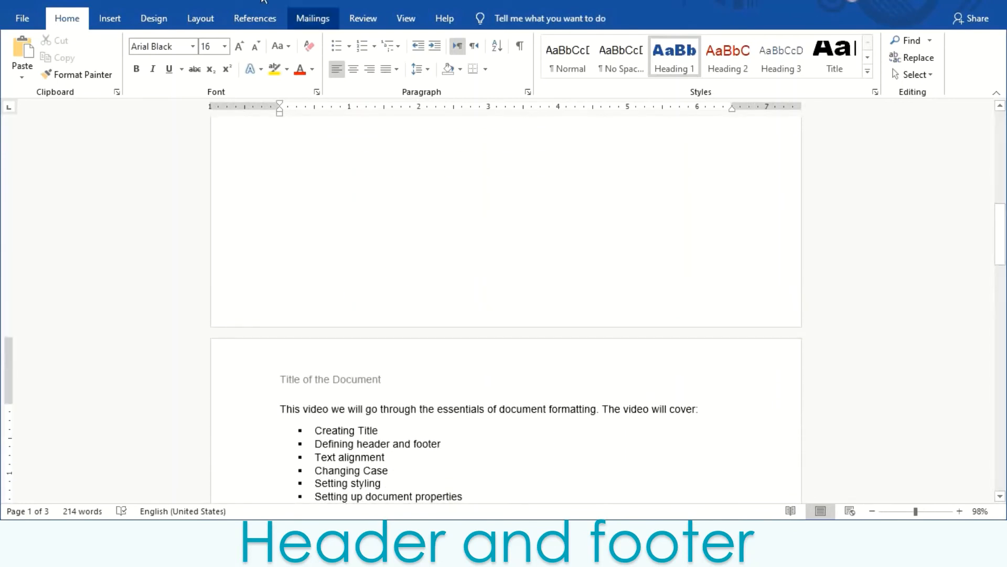
Insert the built-in Blank footer, fill it with the bottom-of-page Accent Bar 1 page number, and exit footer editing.
{"action": "left_click", "coordinate": [116, 19]}
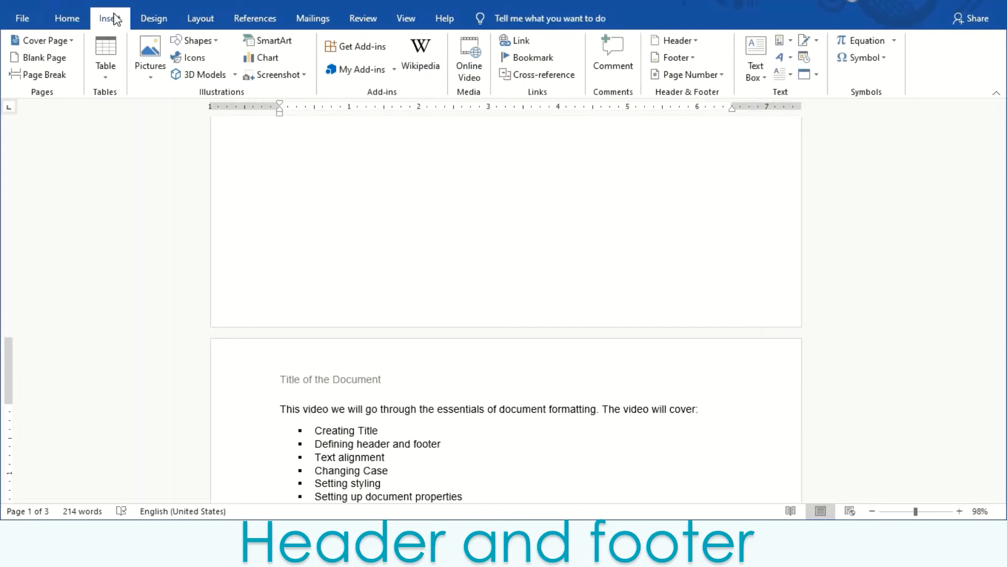
{"action": "left_click", "coordinate": [674, 58]}
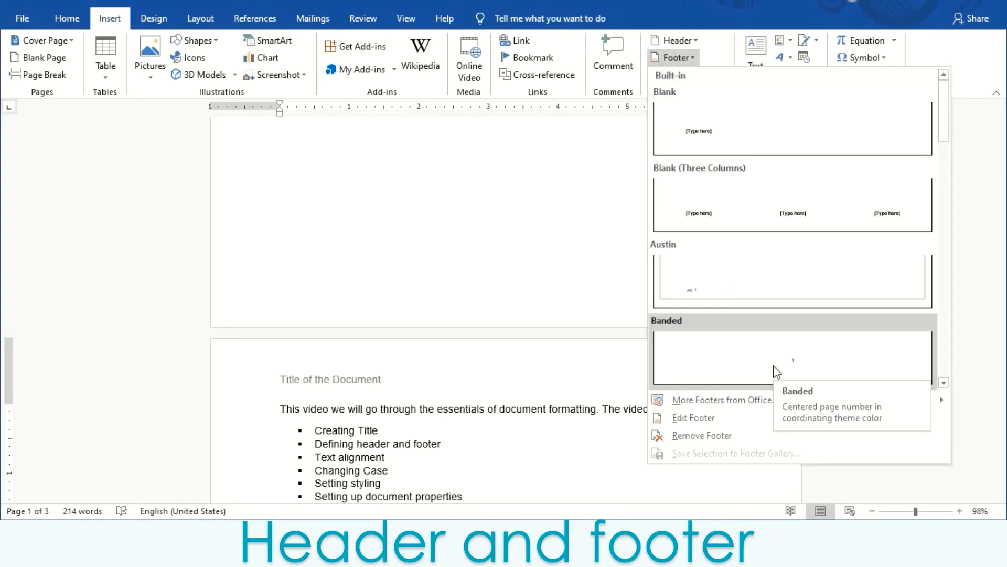
{"action": "left_click", "coordinate": [769, 145]}
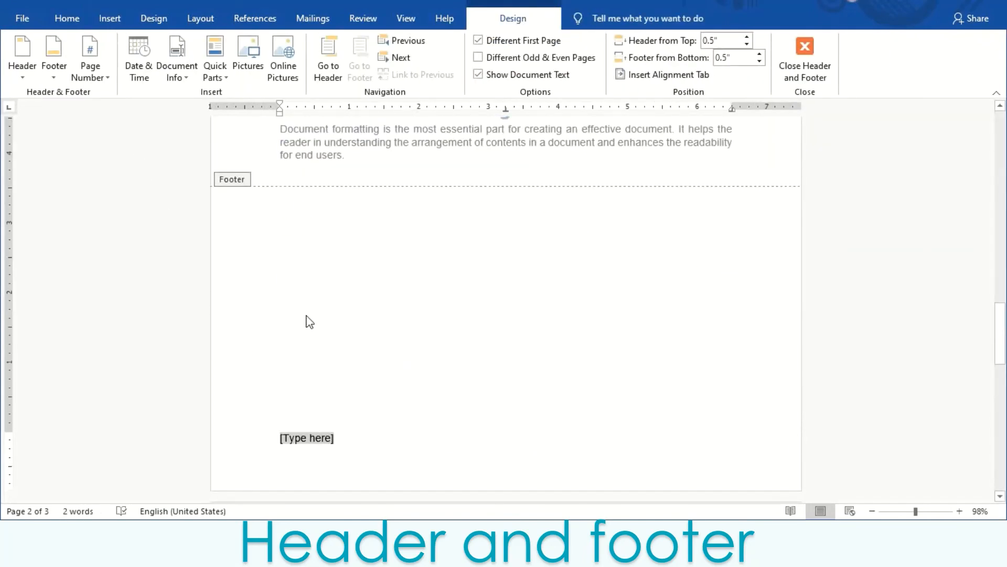
{"action": "left_click", "coordinate": [92, 67]}
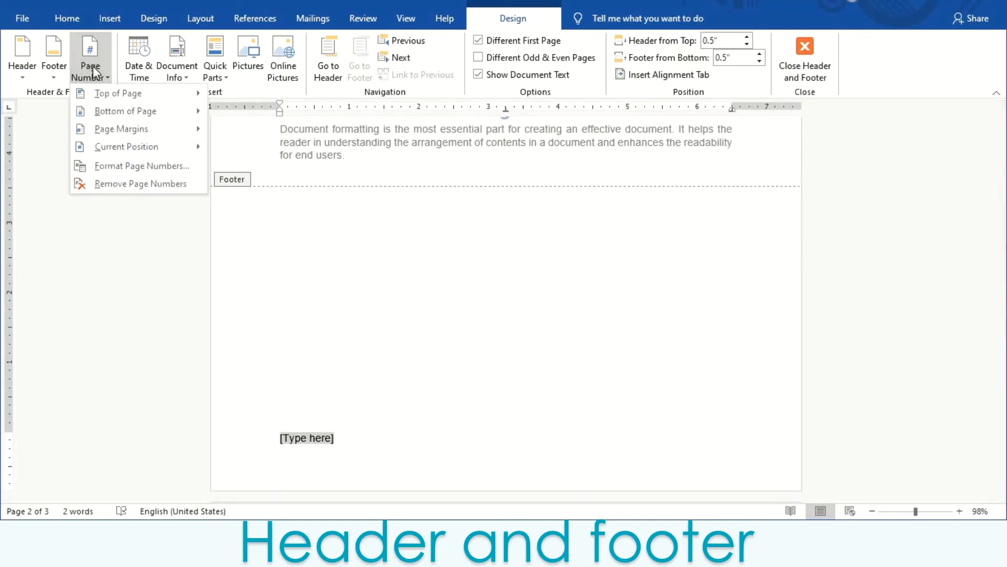
{"action": "mouse_move", "coordinate": [96, 101]}
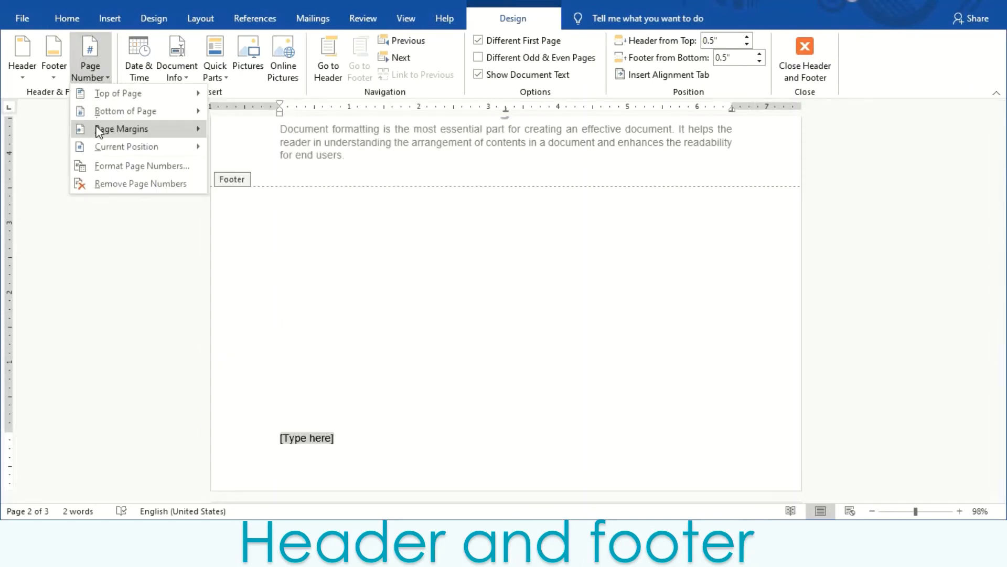
{"action": "mouse_move", "coordinate": [98, 129]}
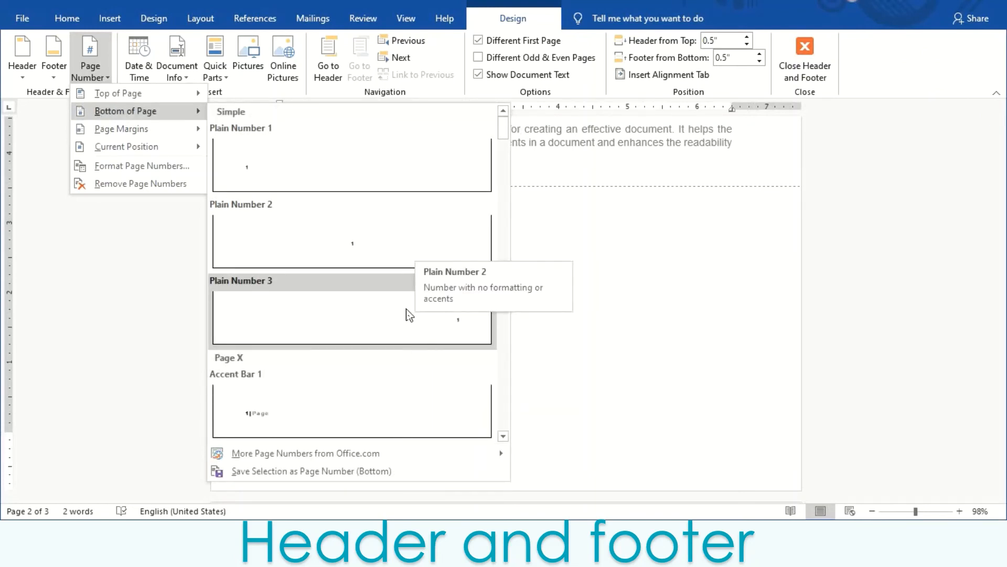
{"action": "left_click", "coordinate": [357, 409]}
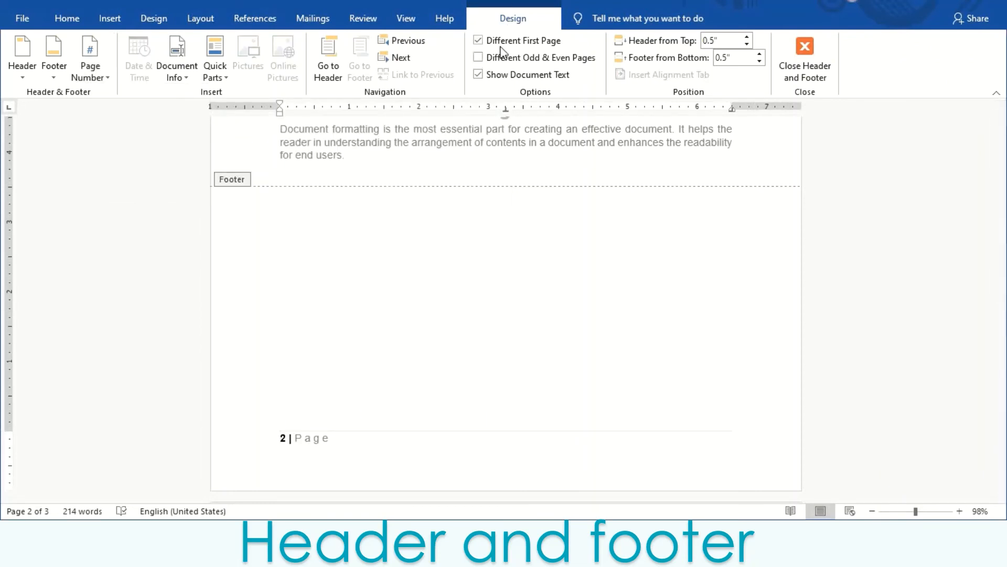
{"action": "left_click", "coordinate": [810, 62]}
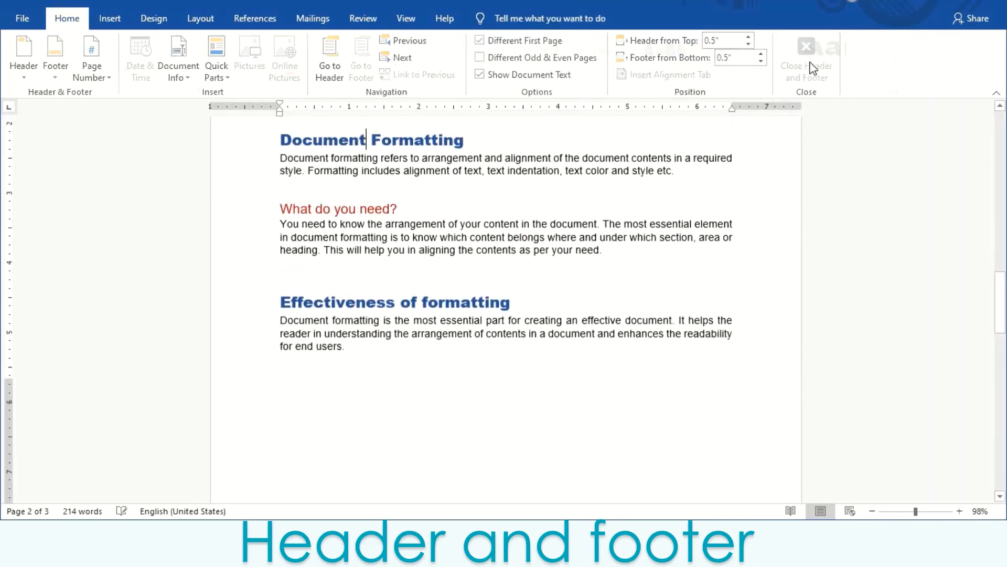
Center the "Title of the Document" header text on page two and exit header editing.
{"action": "scroll", "coordinate": [622, 207], "scroll_direction": "up", "scroll_amount": 15}
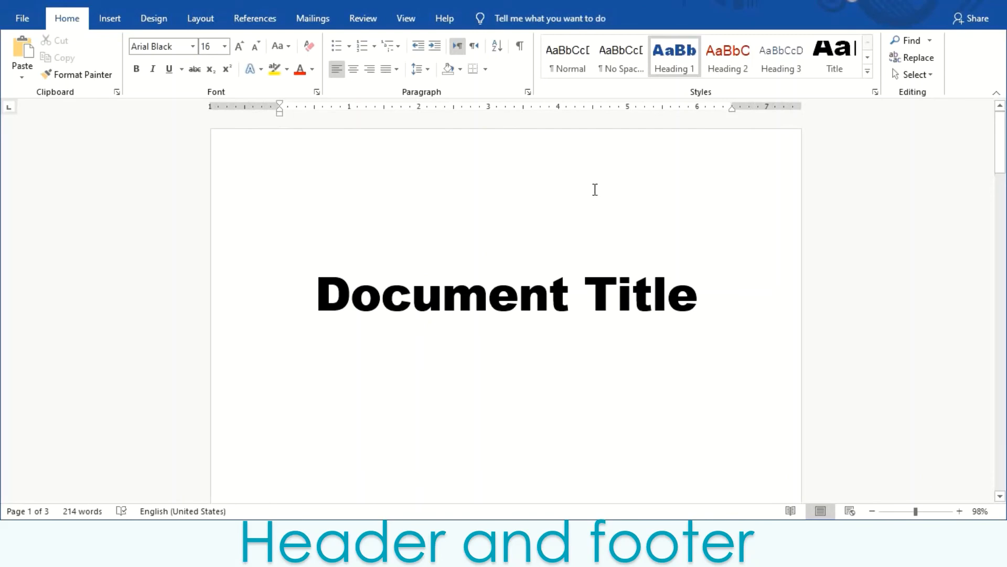
{"action": "scroll", "coordinate": [522, 164], "scroll_direction": "down", "scroll_amount": 5}
{"action": "scroll", "coordinate": [522, 184], "scroll_direction": "down", "scroll_amount": 5}
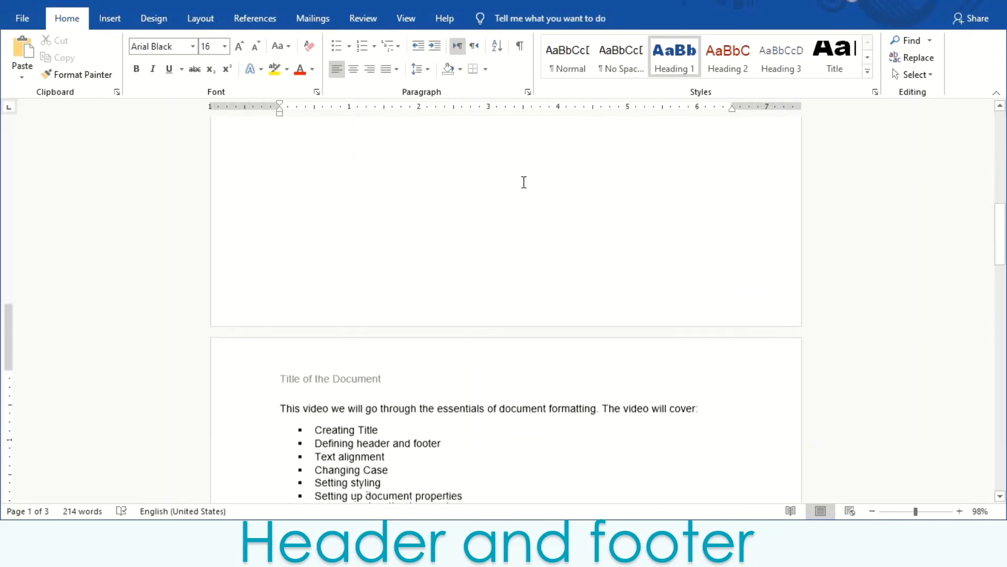
{"action": "scroll", "coordinate": [524, 182], "scroll_direction": "down", "scroll_amount": 4}
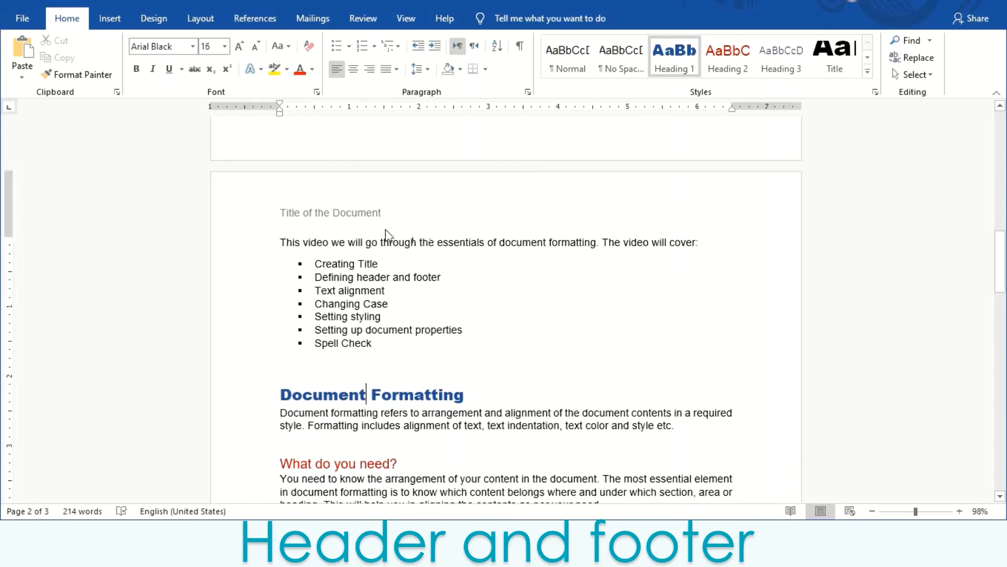
{"action": "left_click", "coordinate": [337, 218]}
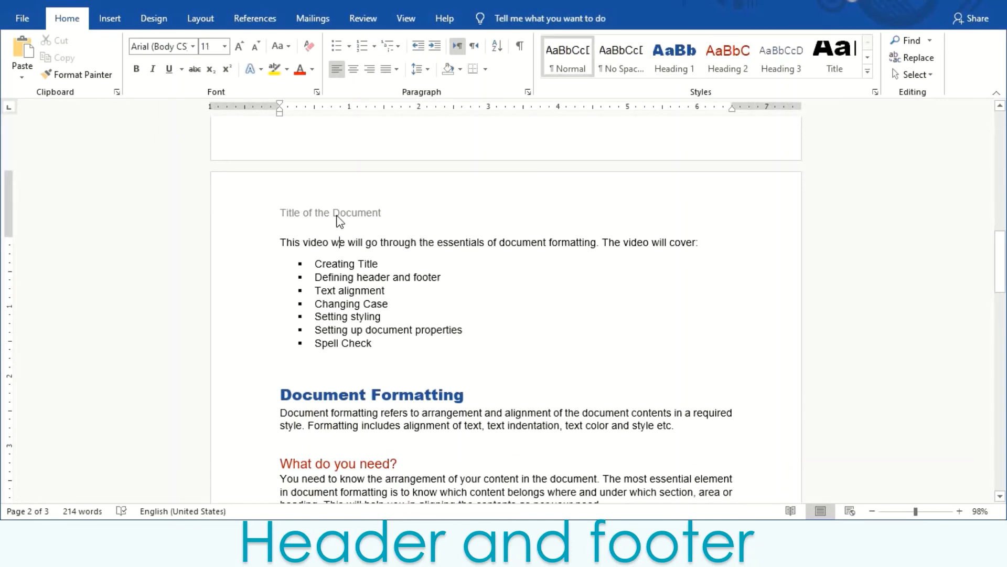
{"action": "double_click", "coordinate": [339, 218]}
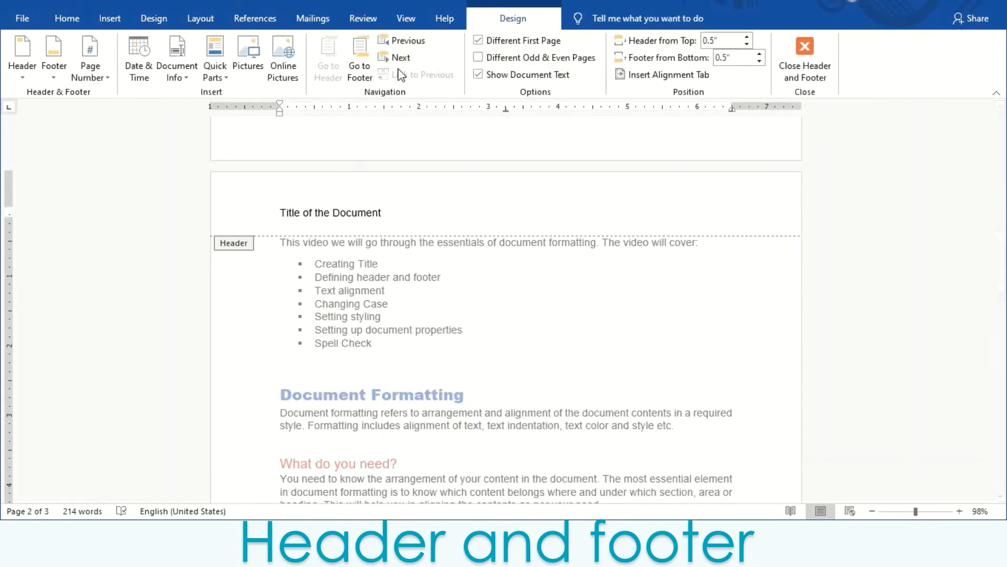
{"action": "left_click", "coordinate": [75, 20]}
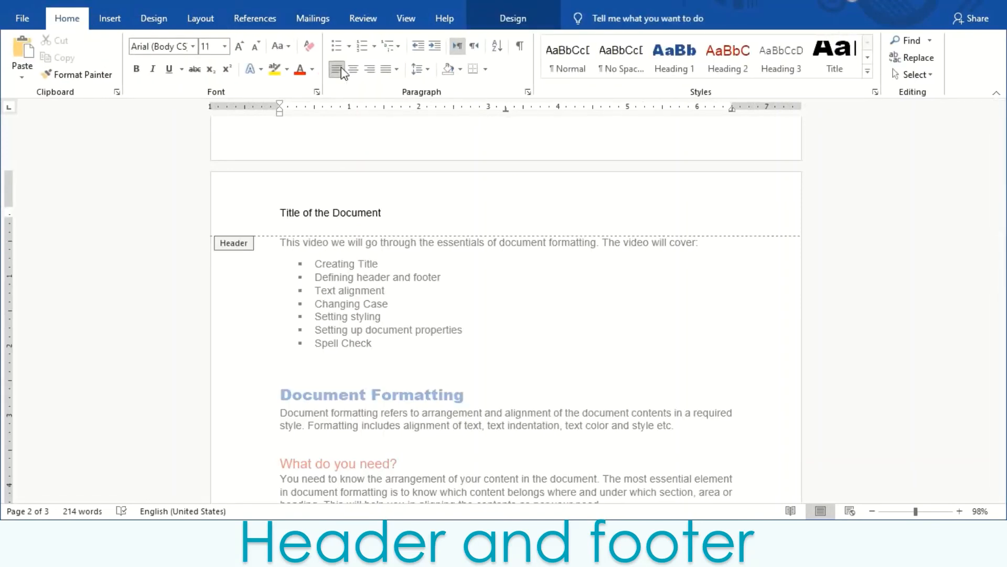
{"action": "left_click", "coordinate": [347, 71]}
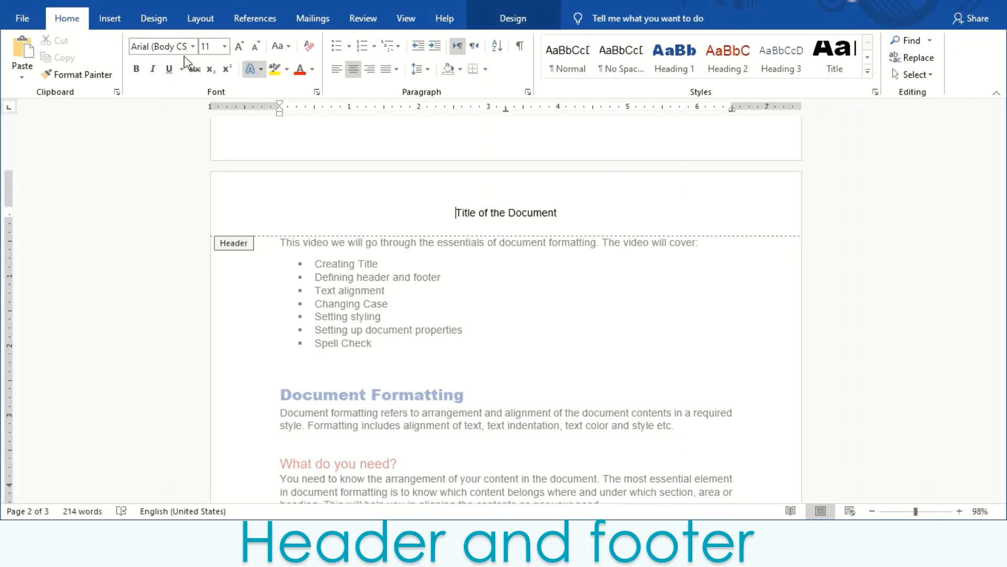
{"action": "left_click", "coordinate": [535, 18]}
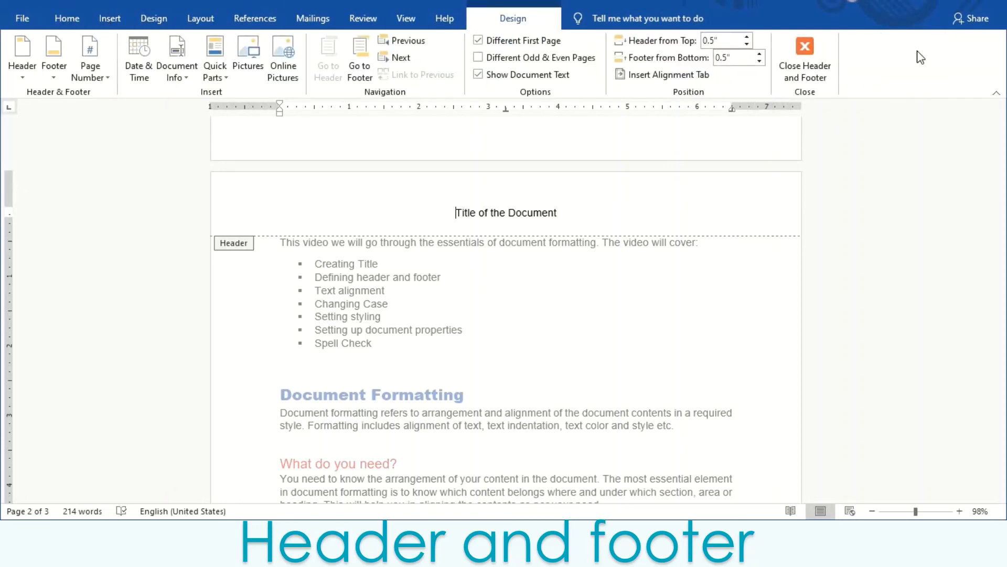
{"action": "left_click", "coordinate": [833, 69]}
Review the centered header and the page number footer on every page, including the title page.
{"action": "scroll", "coordinate": [568, 366], "scroll_direction": "down", "scroll_amount": 10}
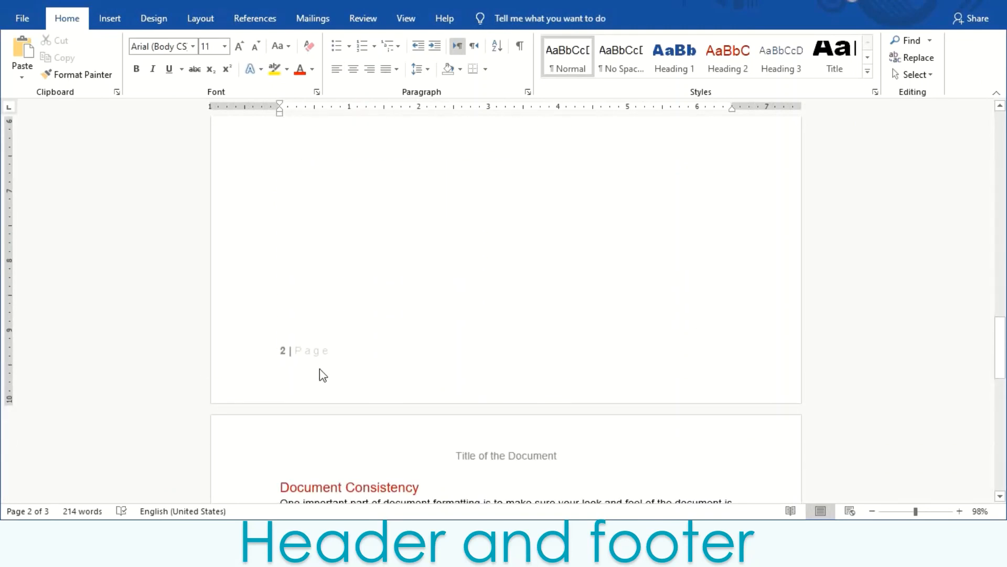
{"action": "scroll", "coordinate": [322, 376], "scroll_direction": "down", "scroll_amount": 4}
{"action": "scroll", "coordinate": [322, 370], "scroll_direction": "down", "scroll_amount": 8}
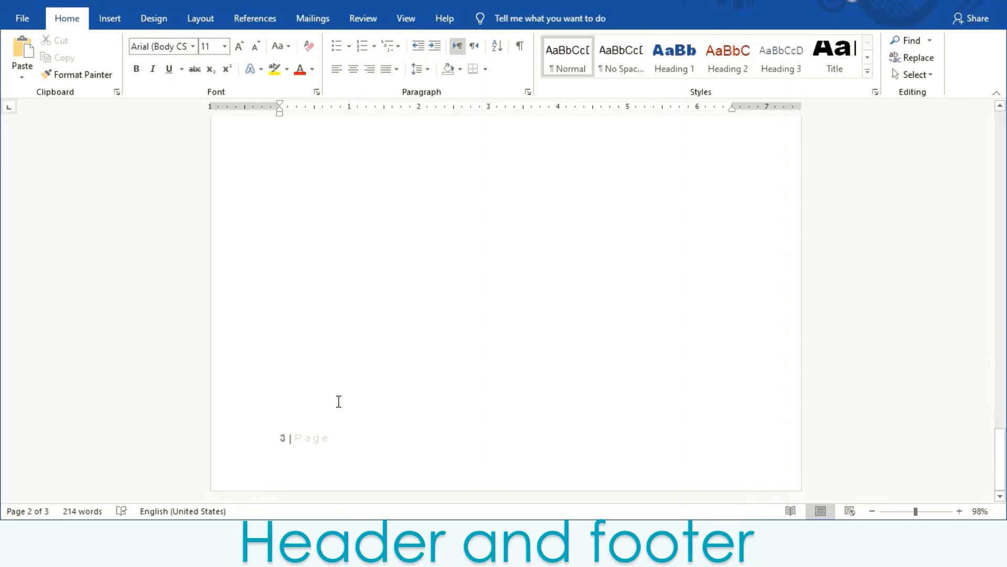
{"action": "scroll", "coordinate": [341, 404], "scroll_direction": "up", "scroll_amount": 15}
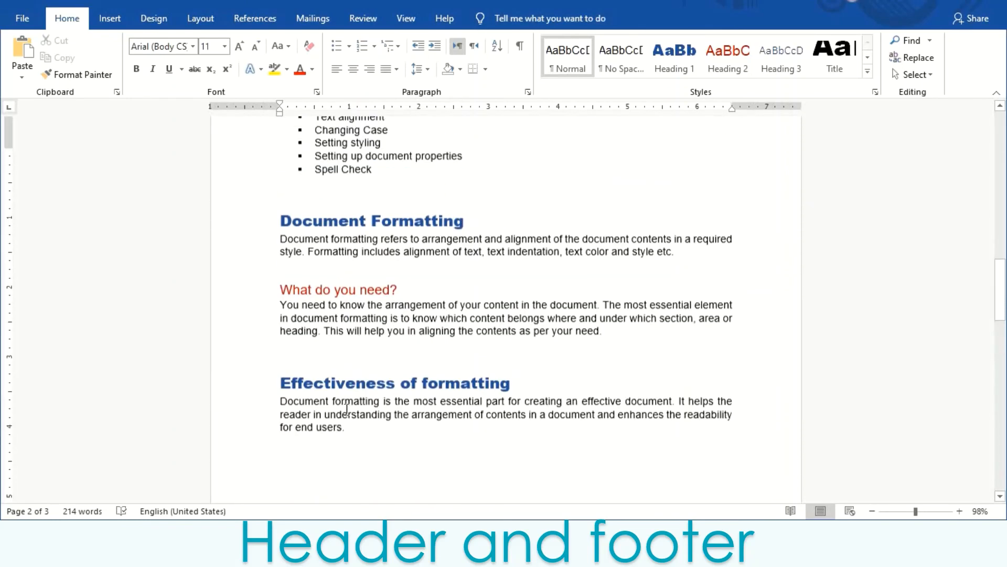
{"action": "scroll", "coordinate": [347, 409], "scroll_direction": "up", "scroll_amount": 6}
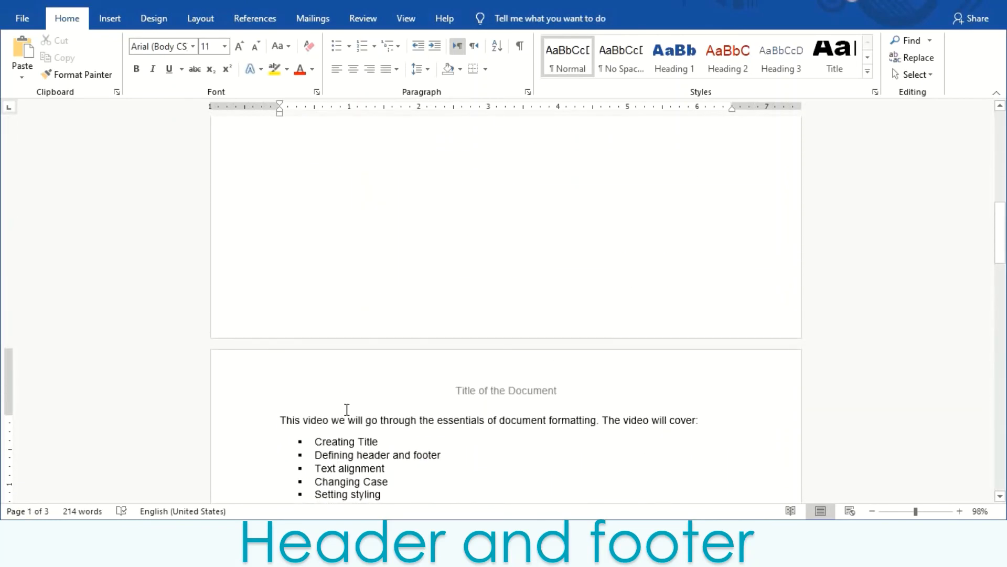
{"action": "scroll", "coordinate": [411, 357], "scroll_direction": "up", "scroll_amount": 10}
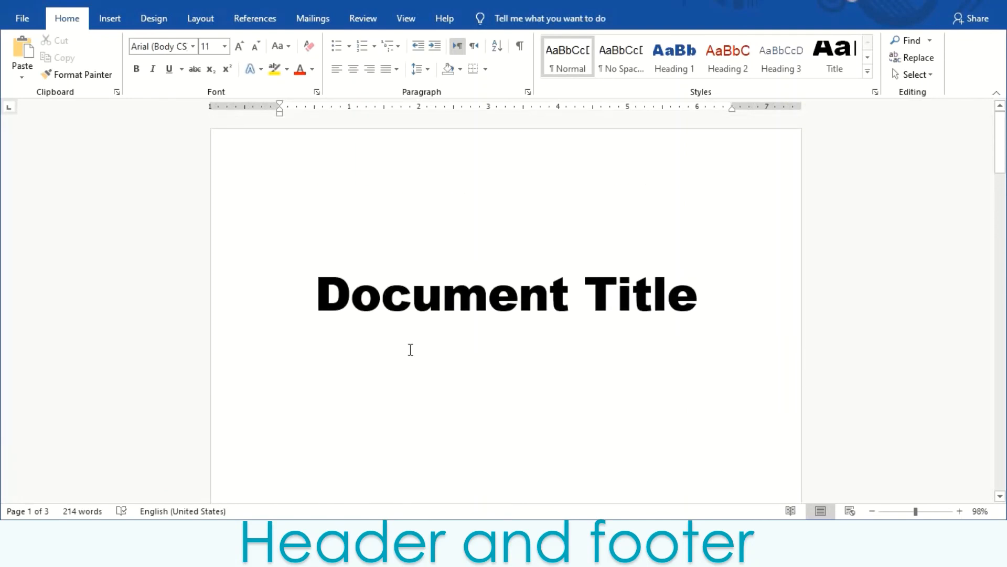
{"action": "scroll", "coordinate": [412, 371], "scroll_direction": "down", "scroll_amount": 10}
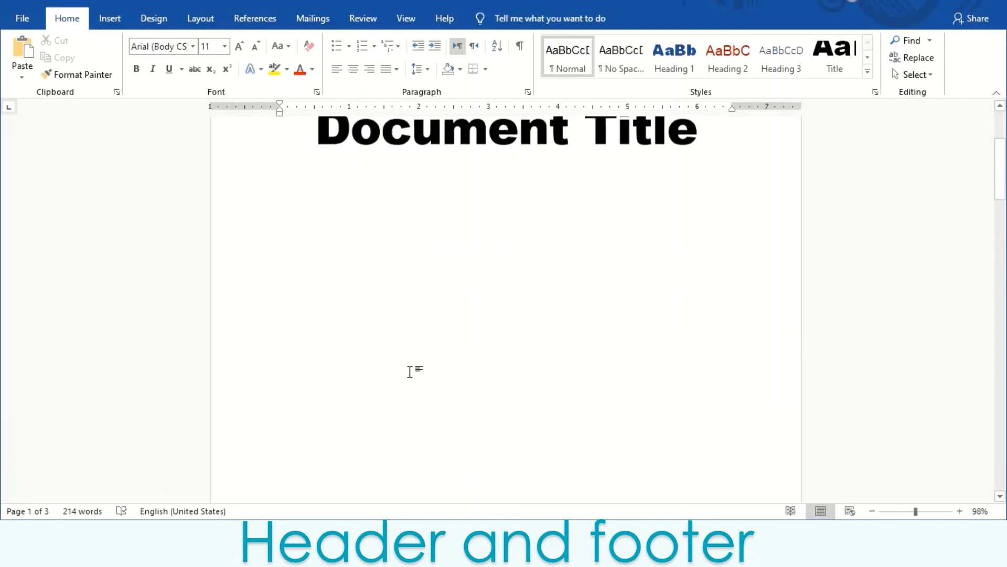
{"action": "scroll", "coordinate": [411, 376], "scroll_direction": "down", "scroll_amount": 8}
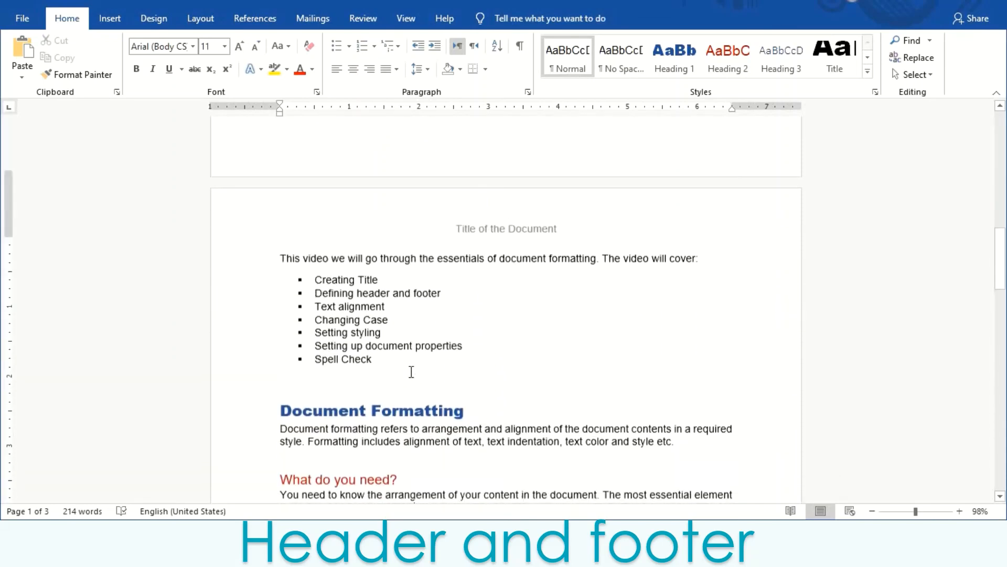
{"action": "scroll", "coordinate": [413, 372], "scroll_direction": "down", "scroll_amount": 3}
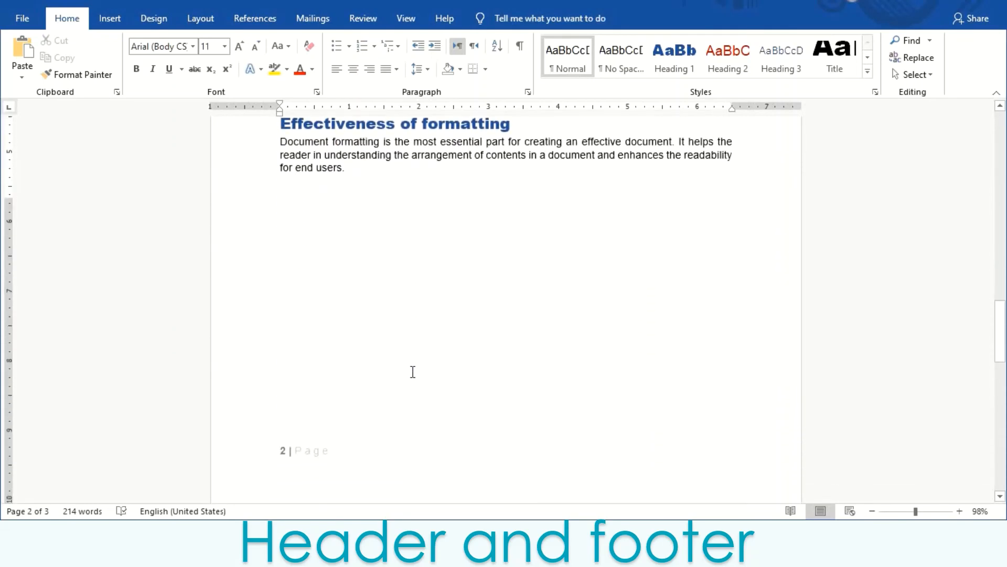
{"action": "scroll", "coordinate": [413, 371], "scroll_direction": "up", "scroll_amount": 15}
{"action": "scroll", "coordinate": [412, 371], "scroll_direction": "up", "scroll_amount": 8}
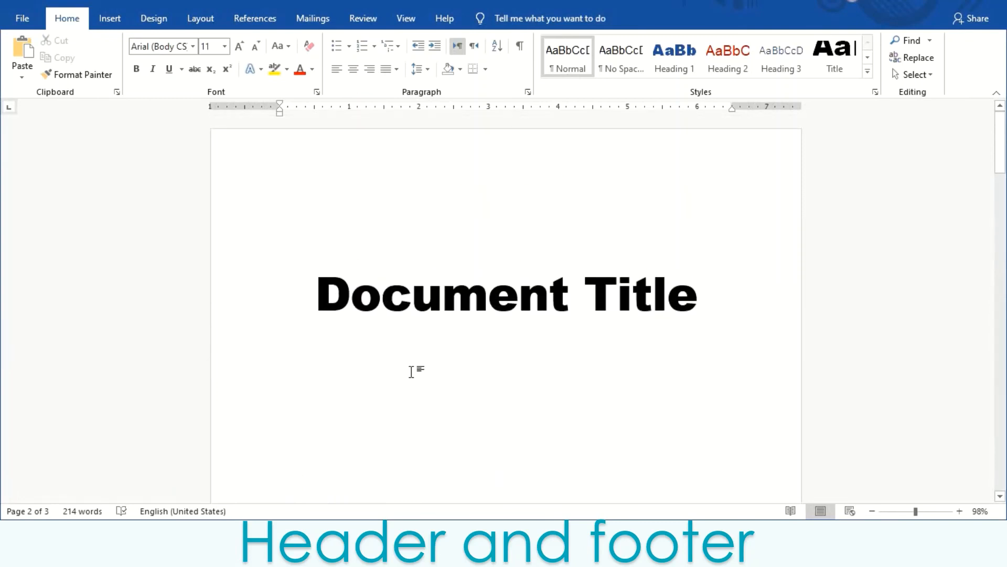